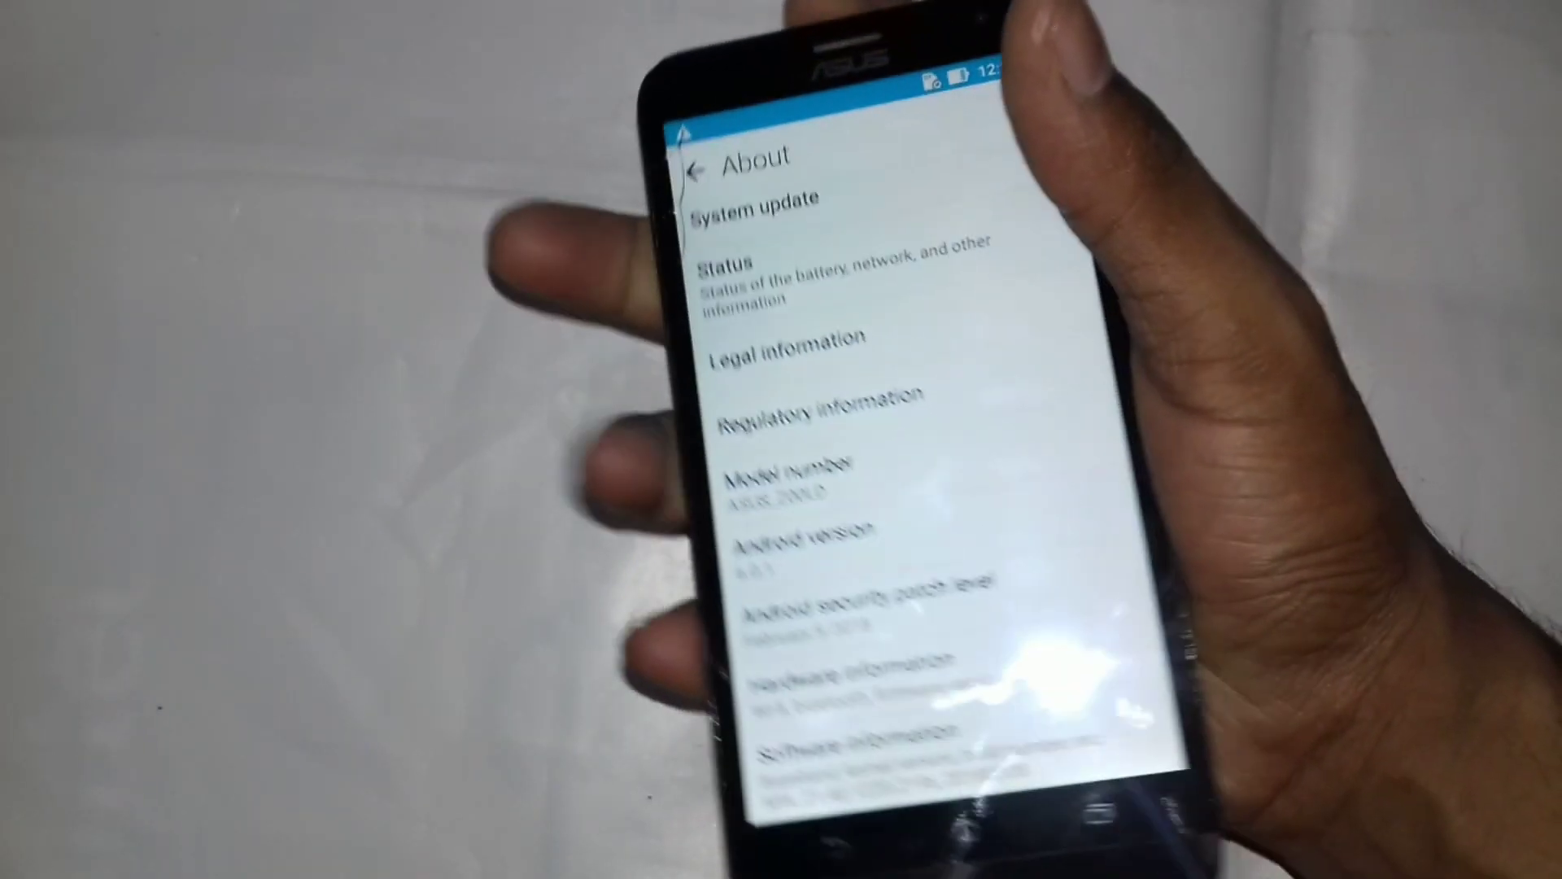
pyautogui.press('XF86PowerOff')
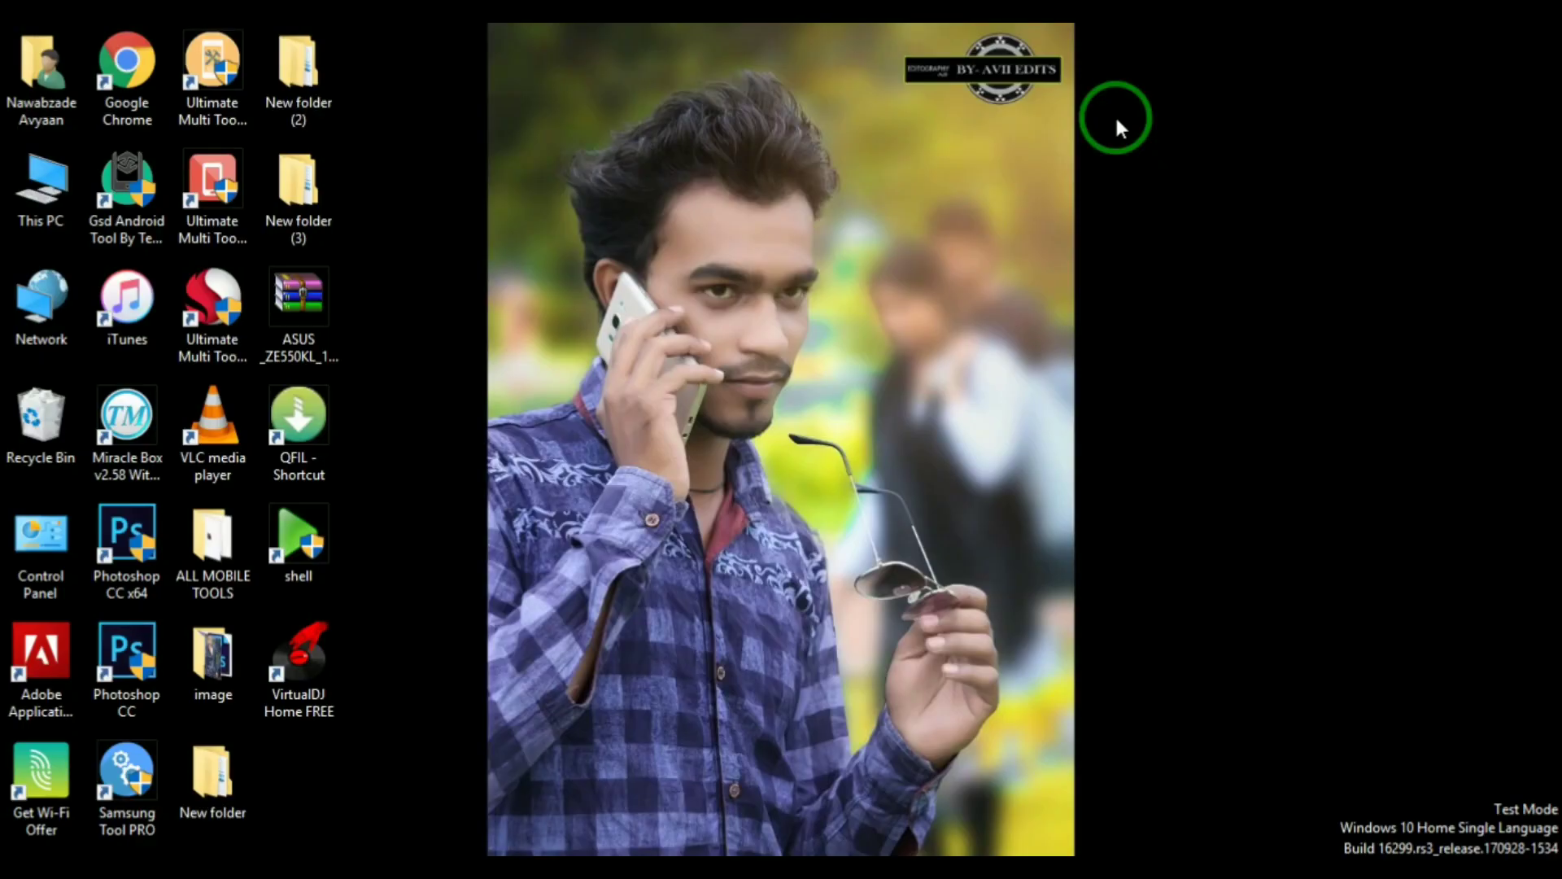
pyautogui.rightClick(1117, 58)
pyautogui.click(1147, 182)
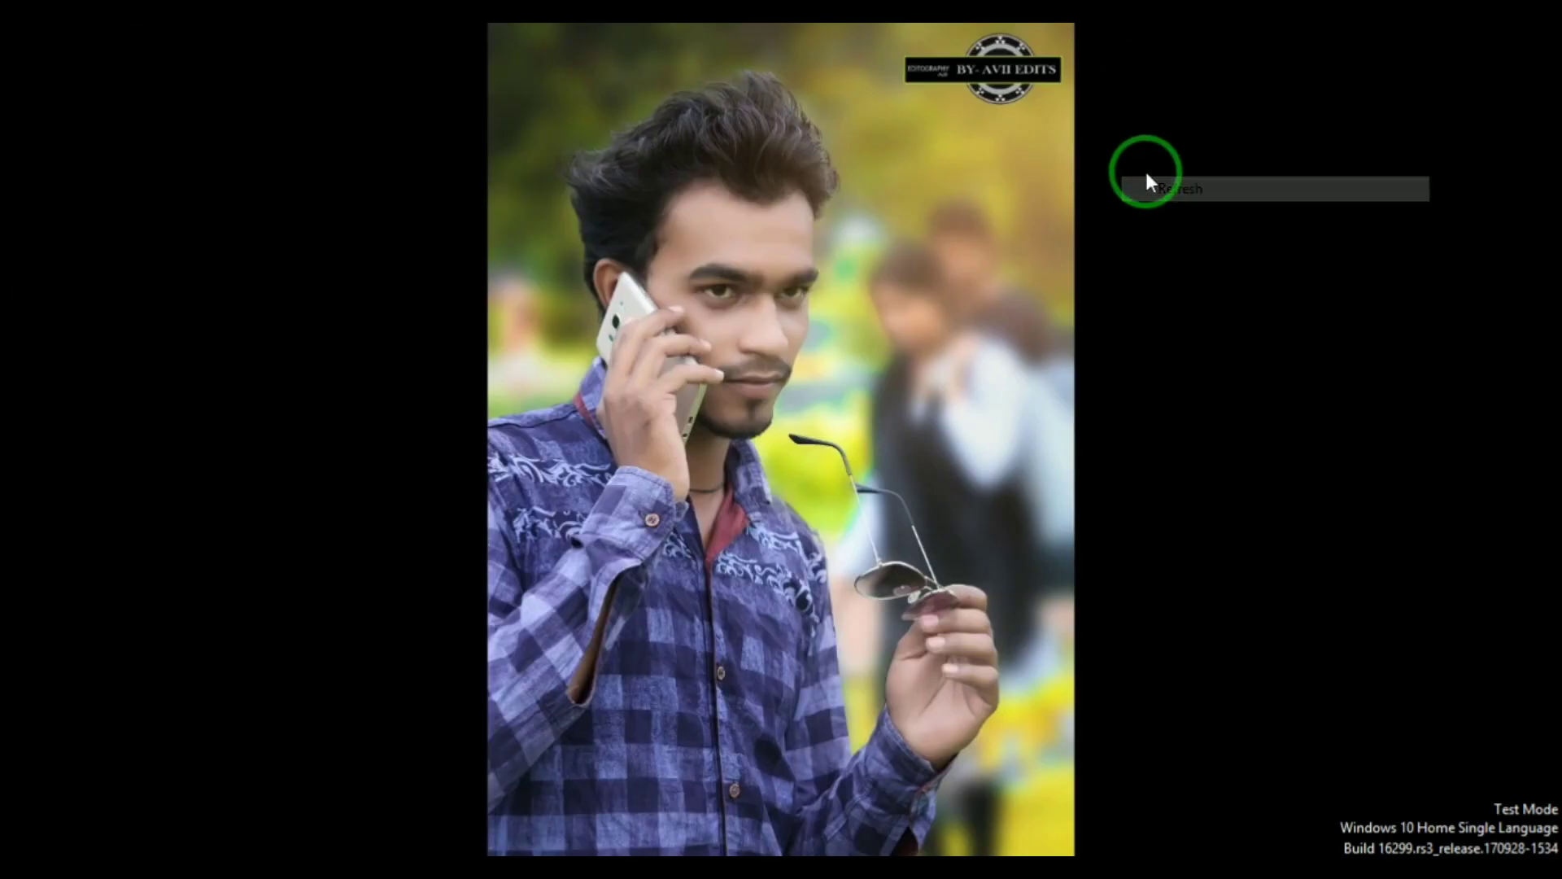
pyautogui.rightClick(1147, 176)
pyautogui.click(1174, 302)
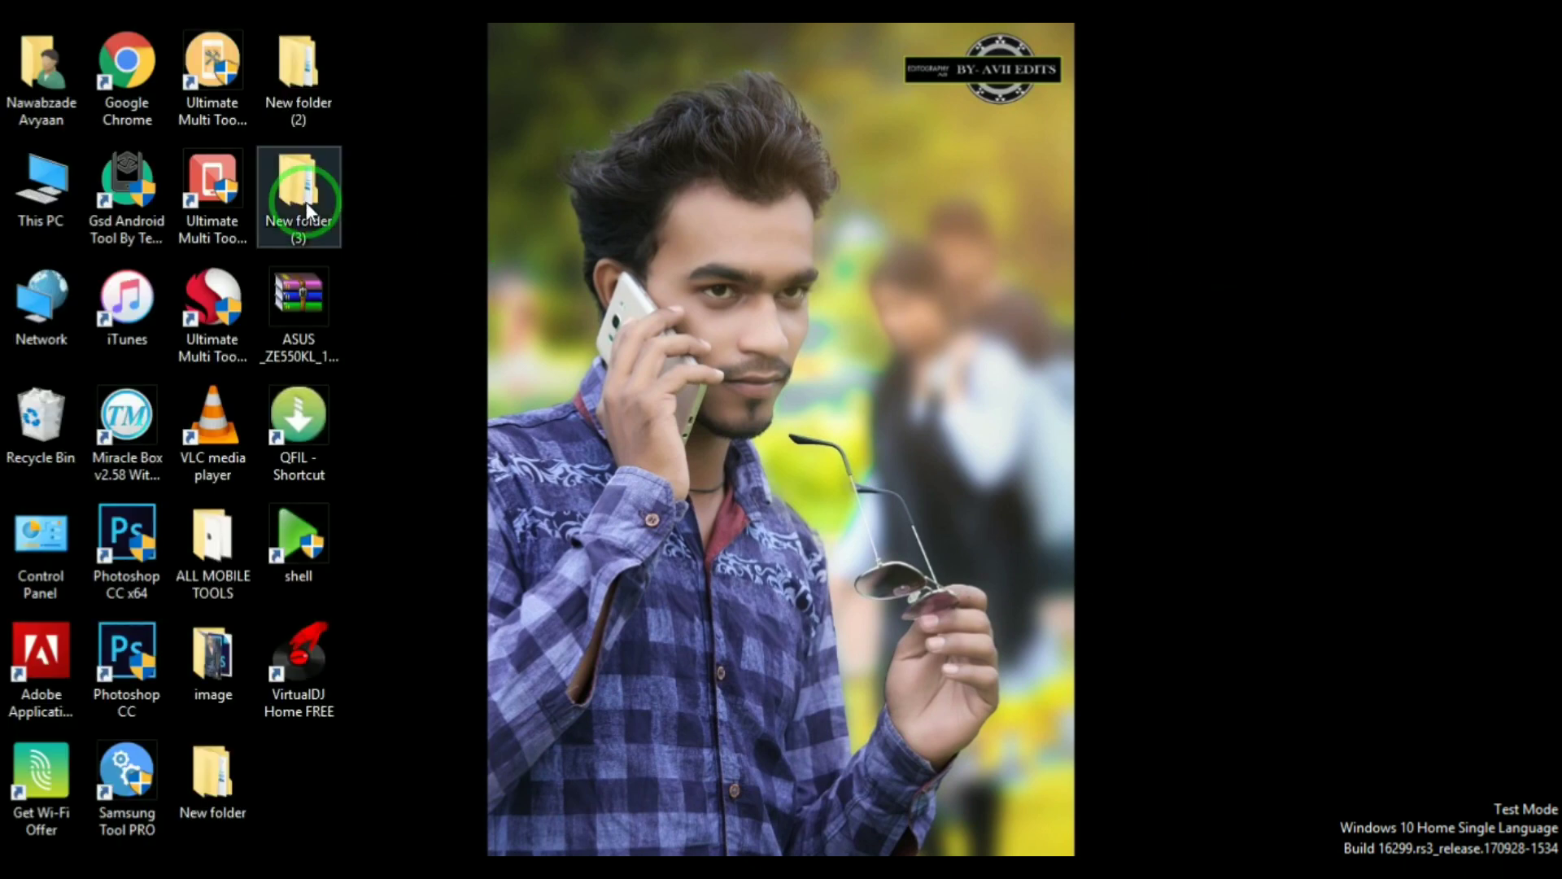
# - Extract the ASUS _ZE550KL firmware archive on the desktop into its own named folder and move the progress window clear of the icons
pyautogui.click(313, 317)
pyautogui.rightClick(295, 308)
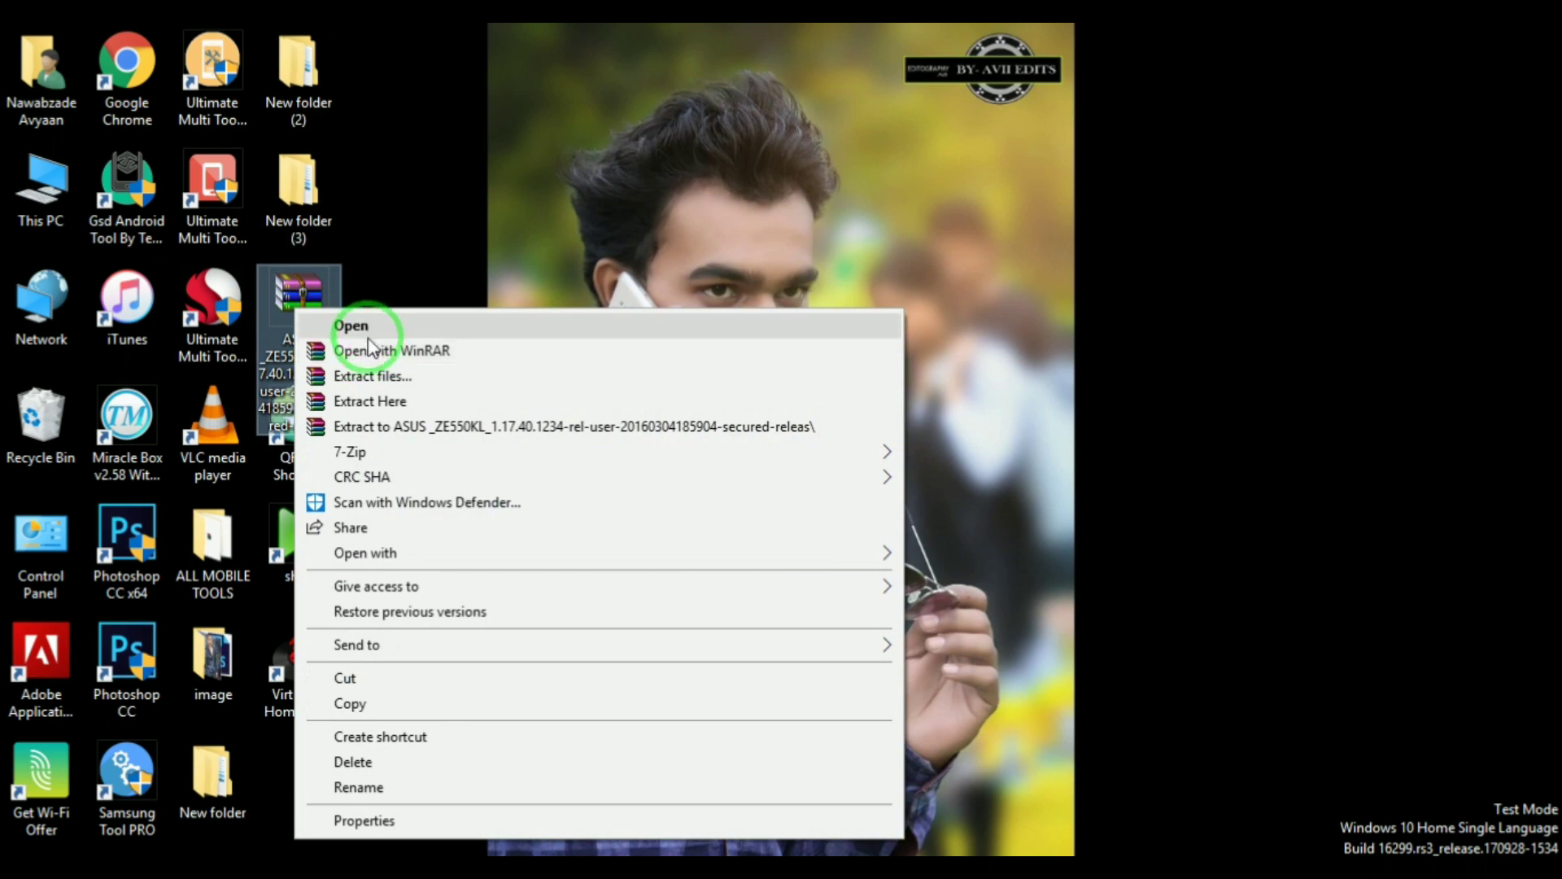
pyautogui.click(480, 426)
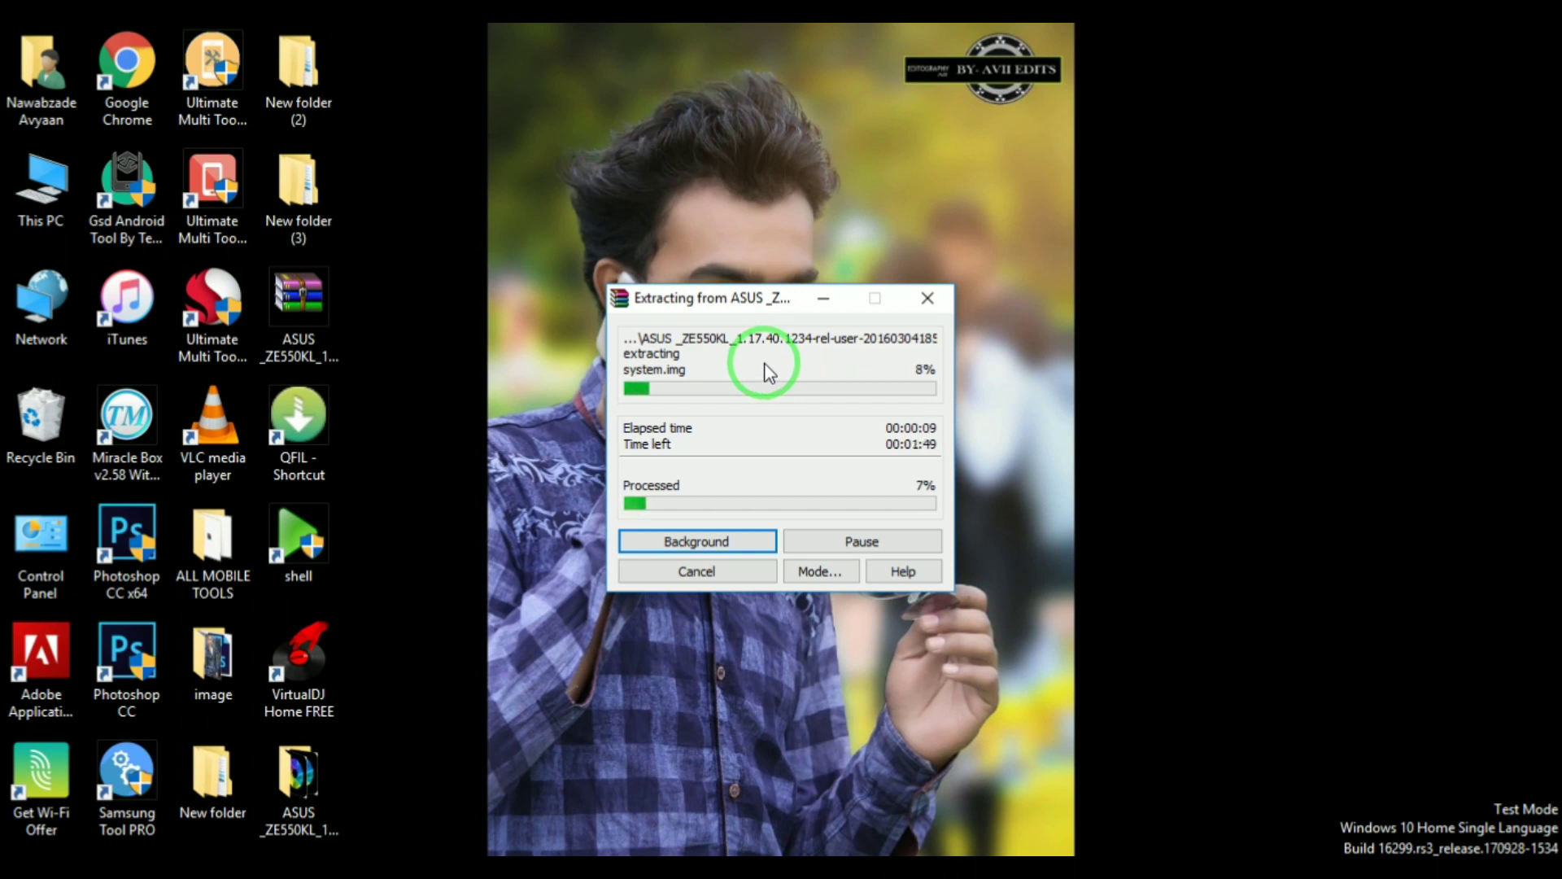
pyautogui.moveTo(757, 299); pyautogui.dragTo(1257, 40)
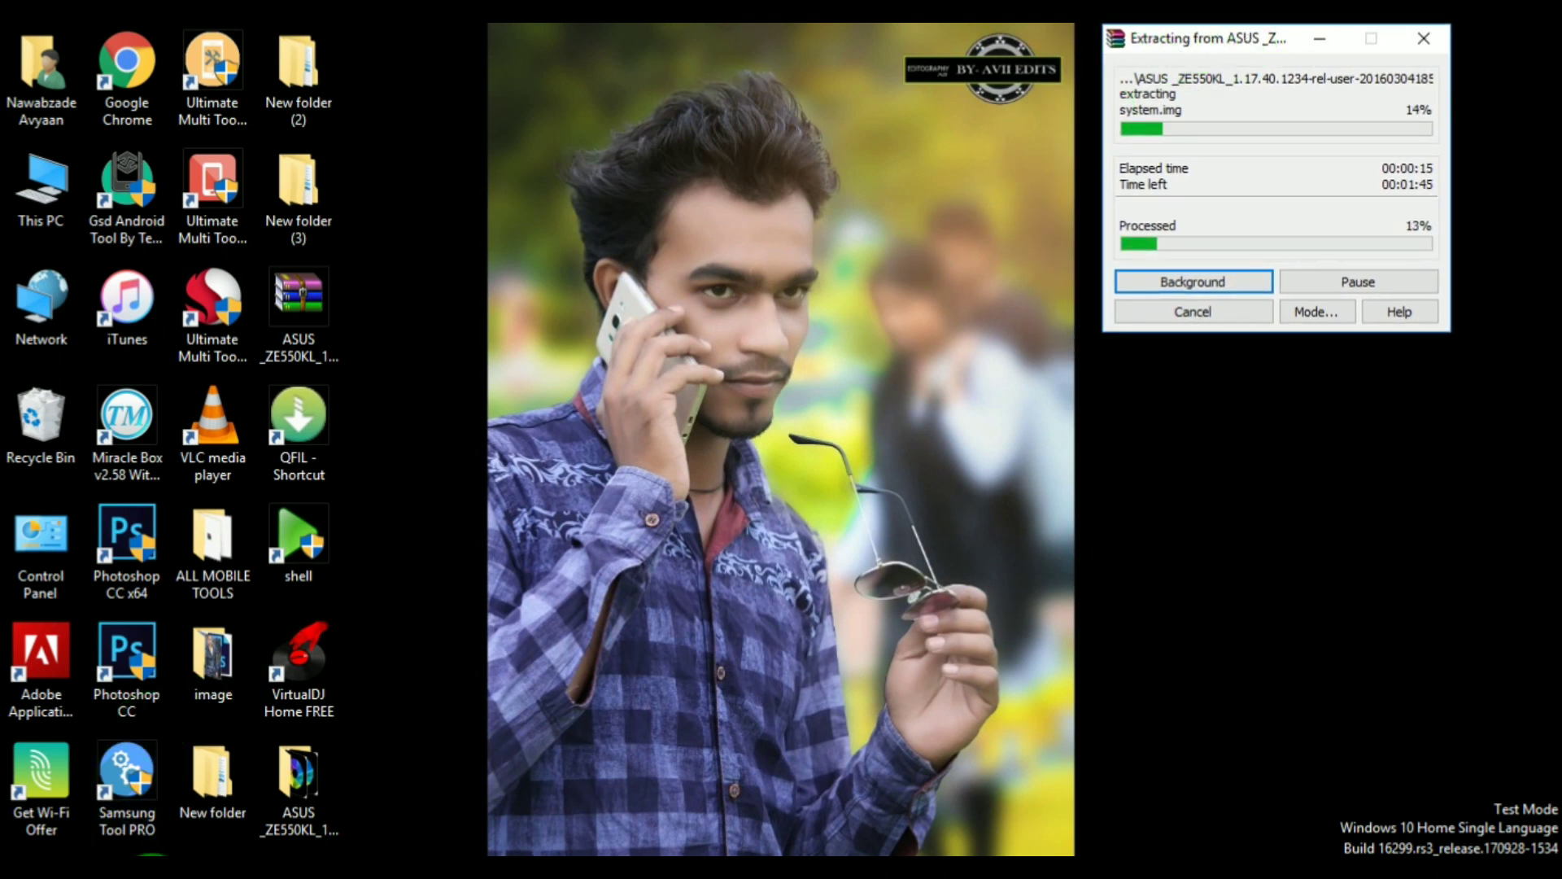
# - Search Windows for Device Manager and open it
pyautogui.press('super+s')
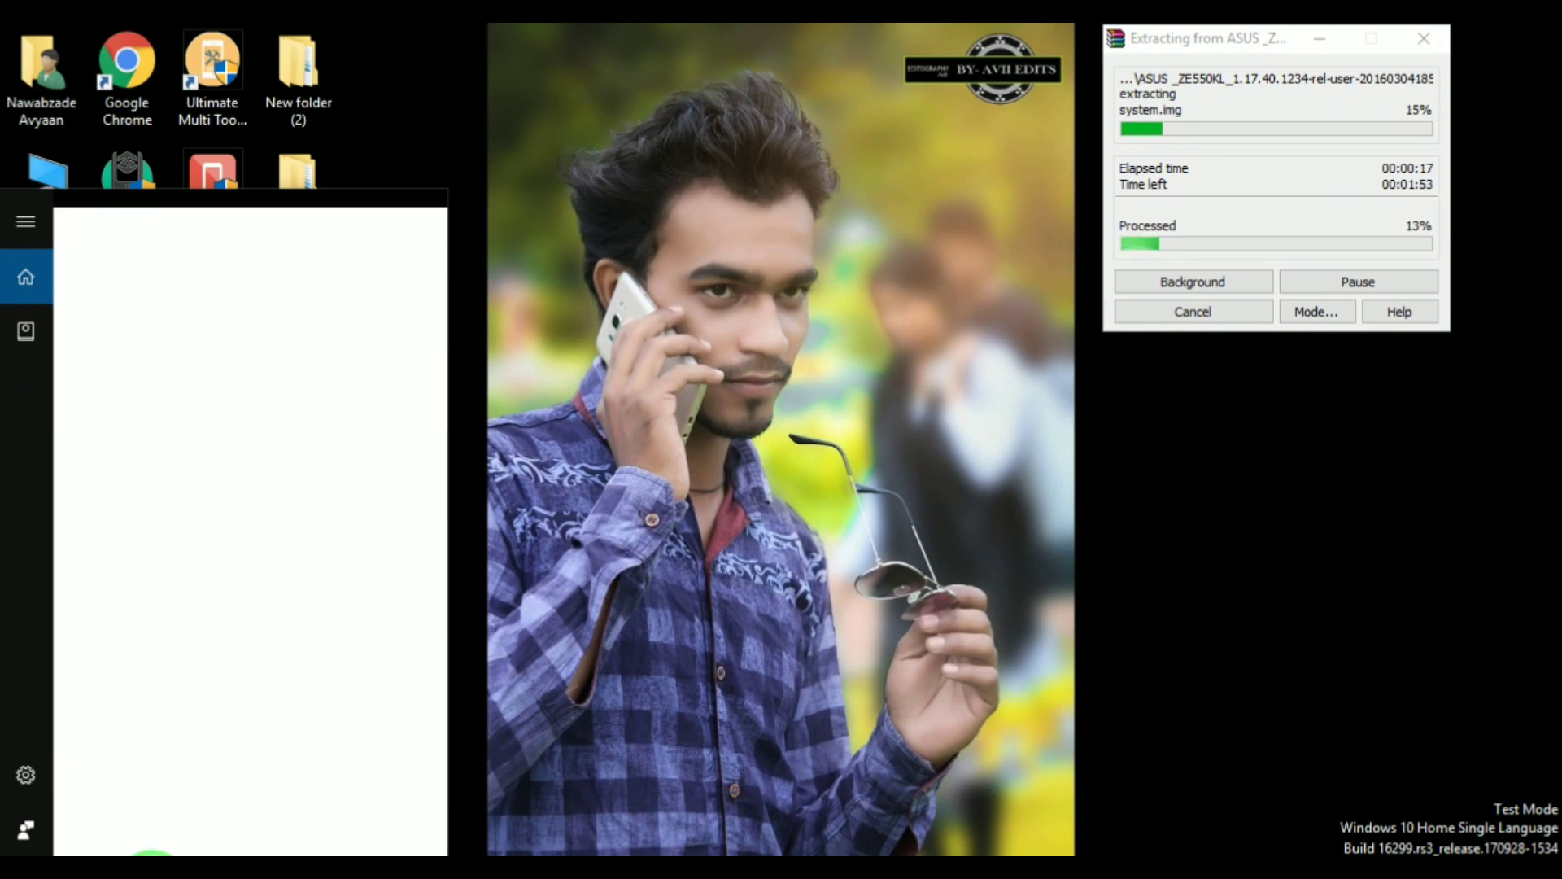
pyautogui.write('D')
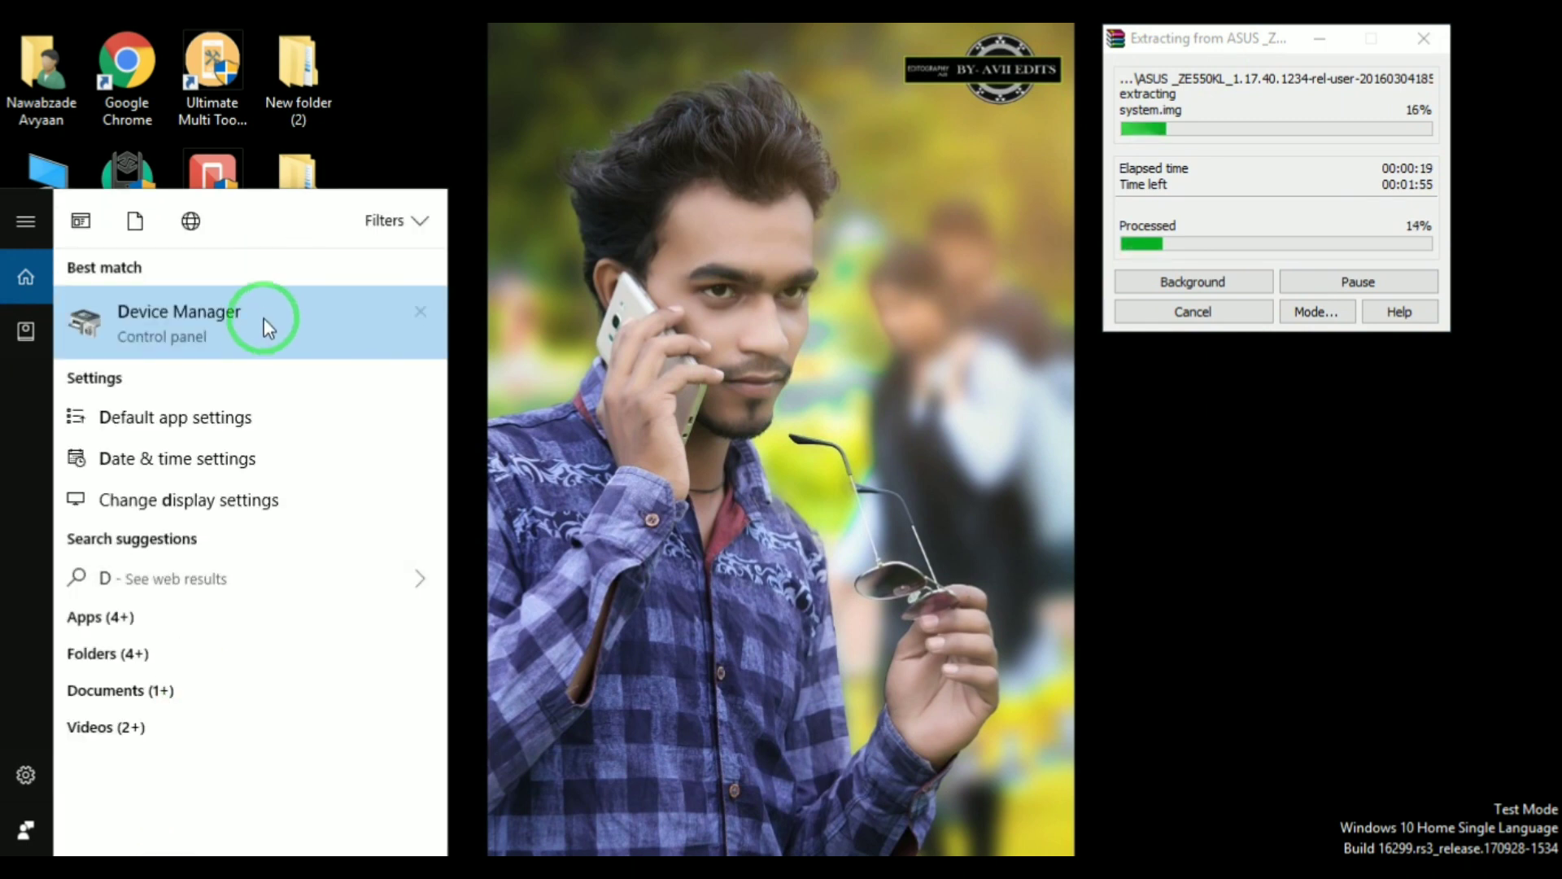
pyautogui.click(815, 29)
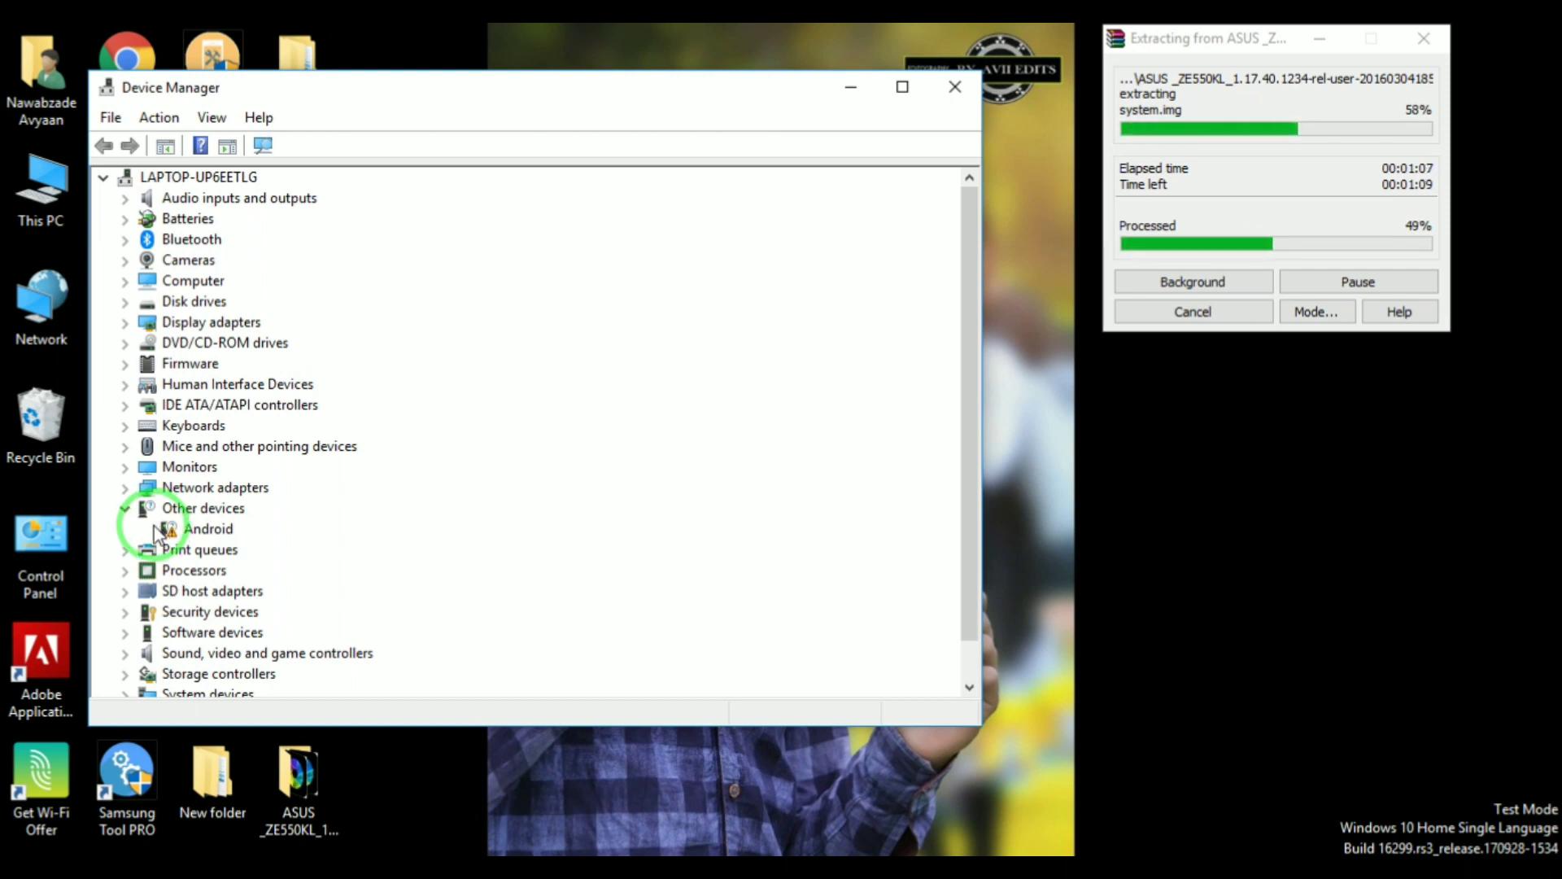
# - Start a manual driver update for Android under Other devices, using Show All Devices, and browse for a driver to install from disk
pyautogui.rightClick(210, 533)
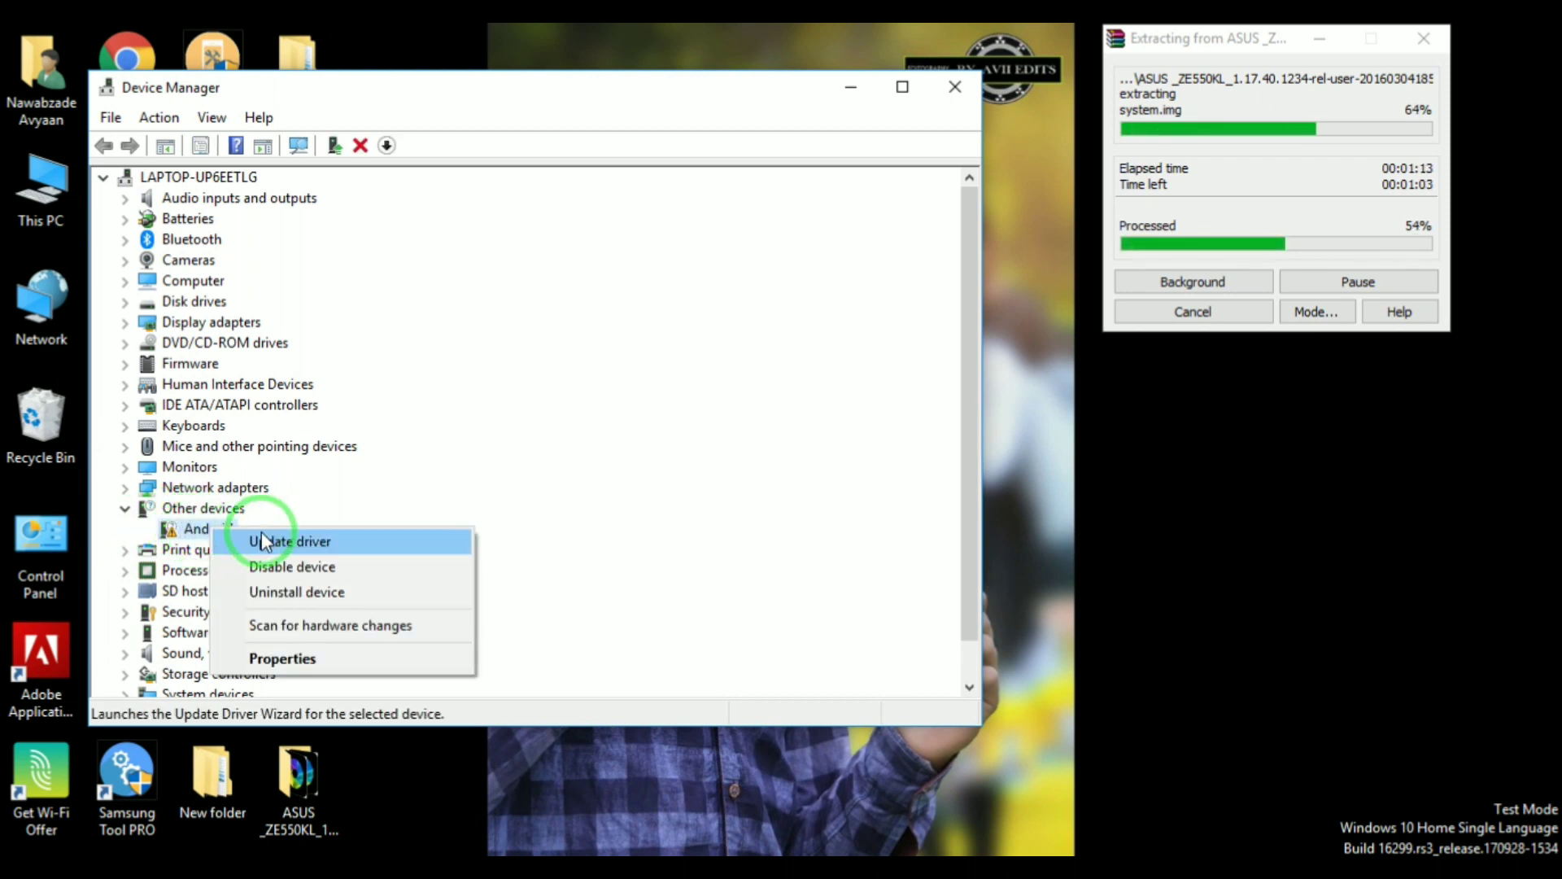
pyautogui.click(317, 542)
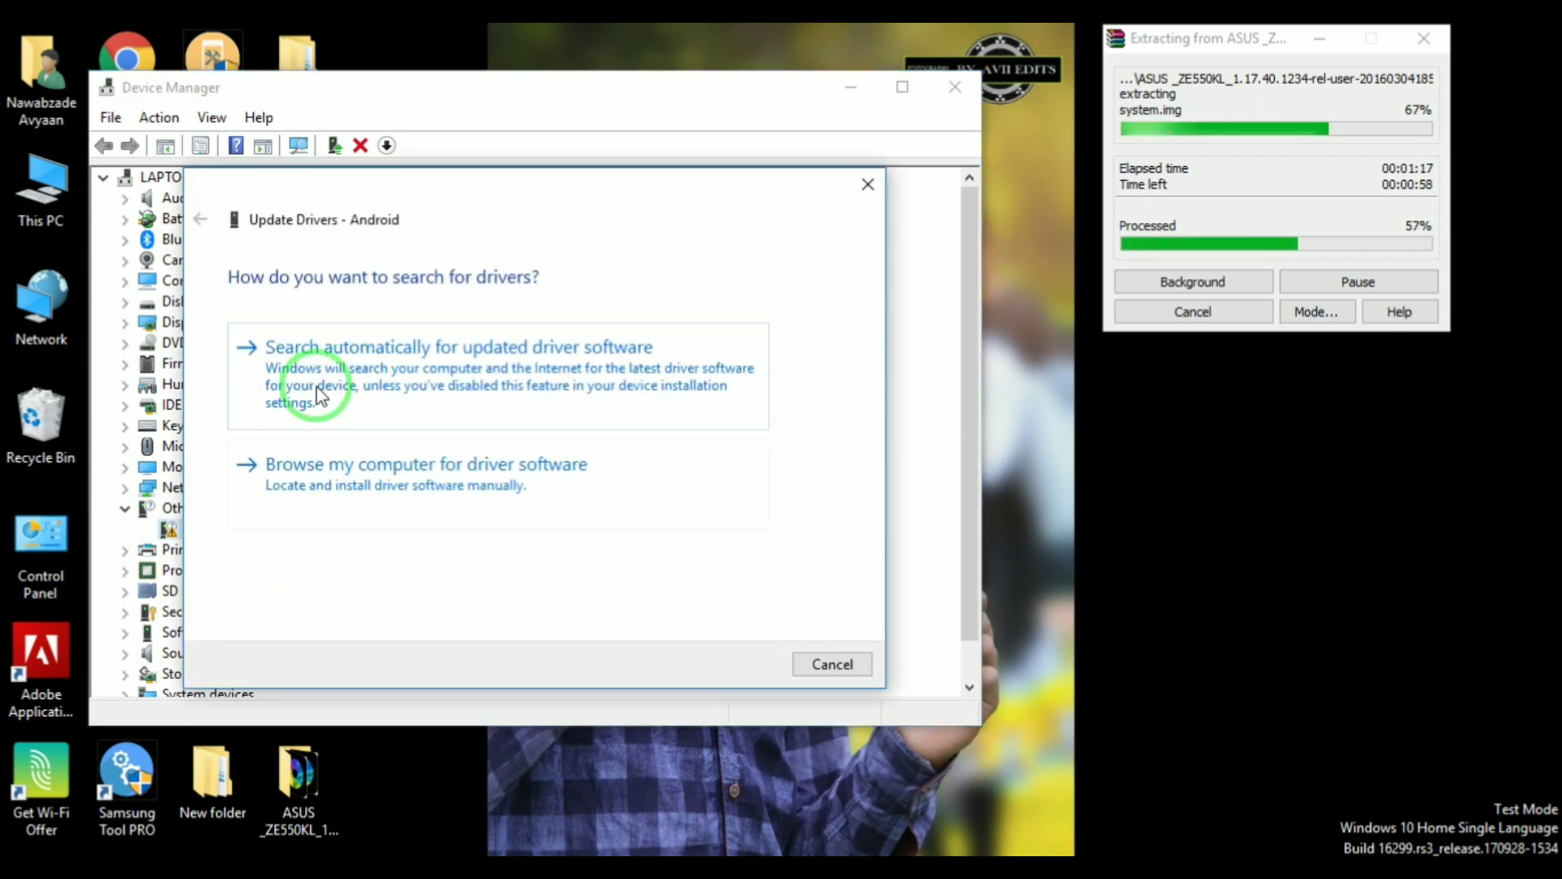
pyautogui.click(468, 462)
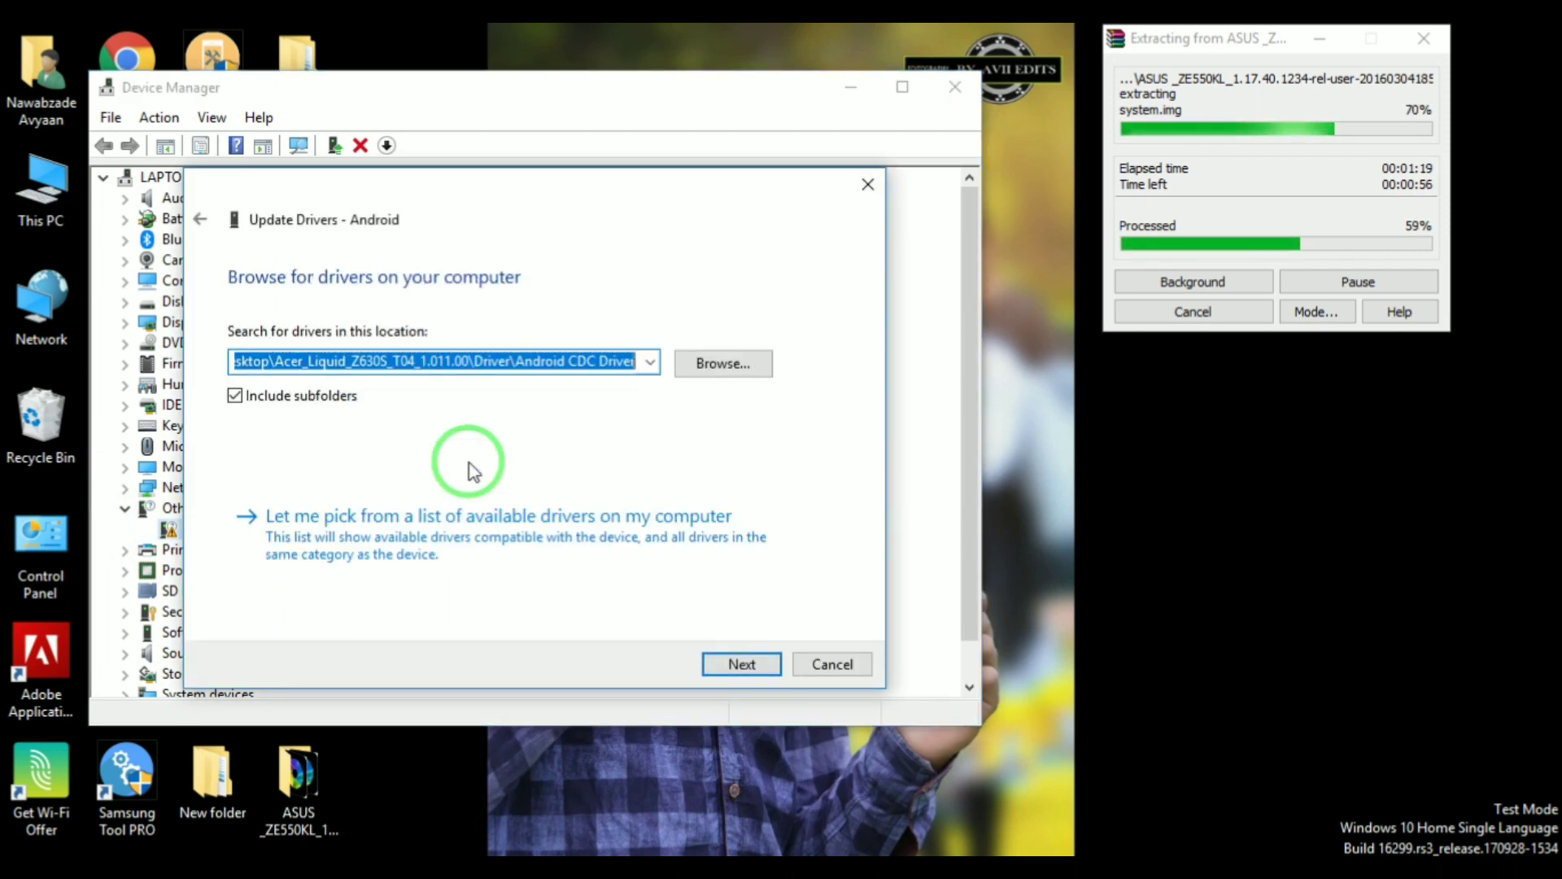
pyautogui.click(439, 537)
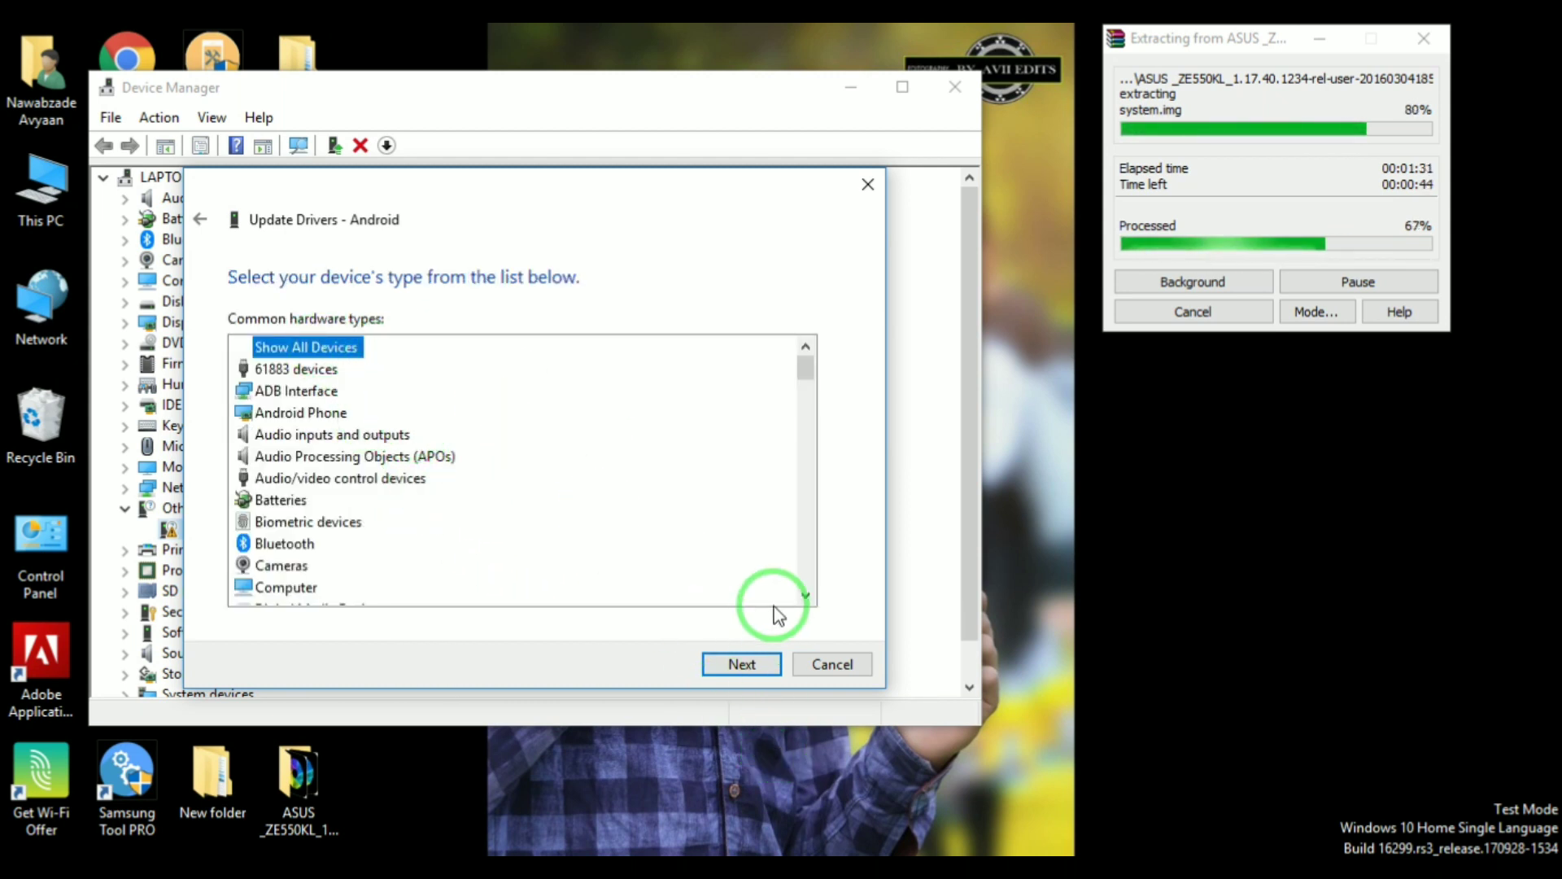
pyautogui.click(745, 661)
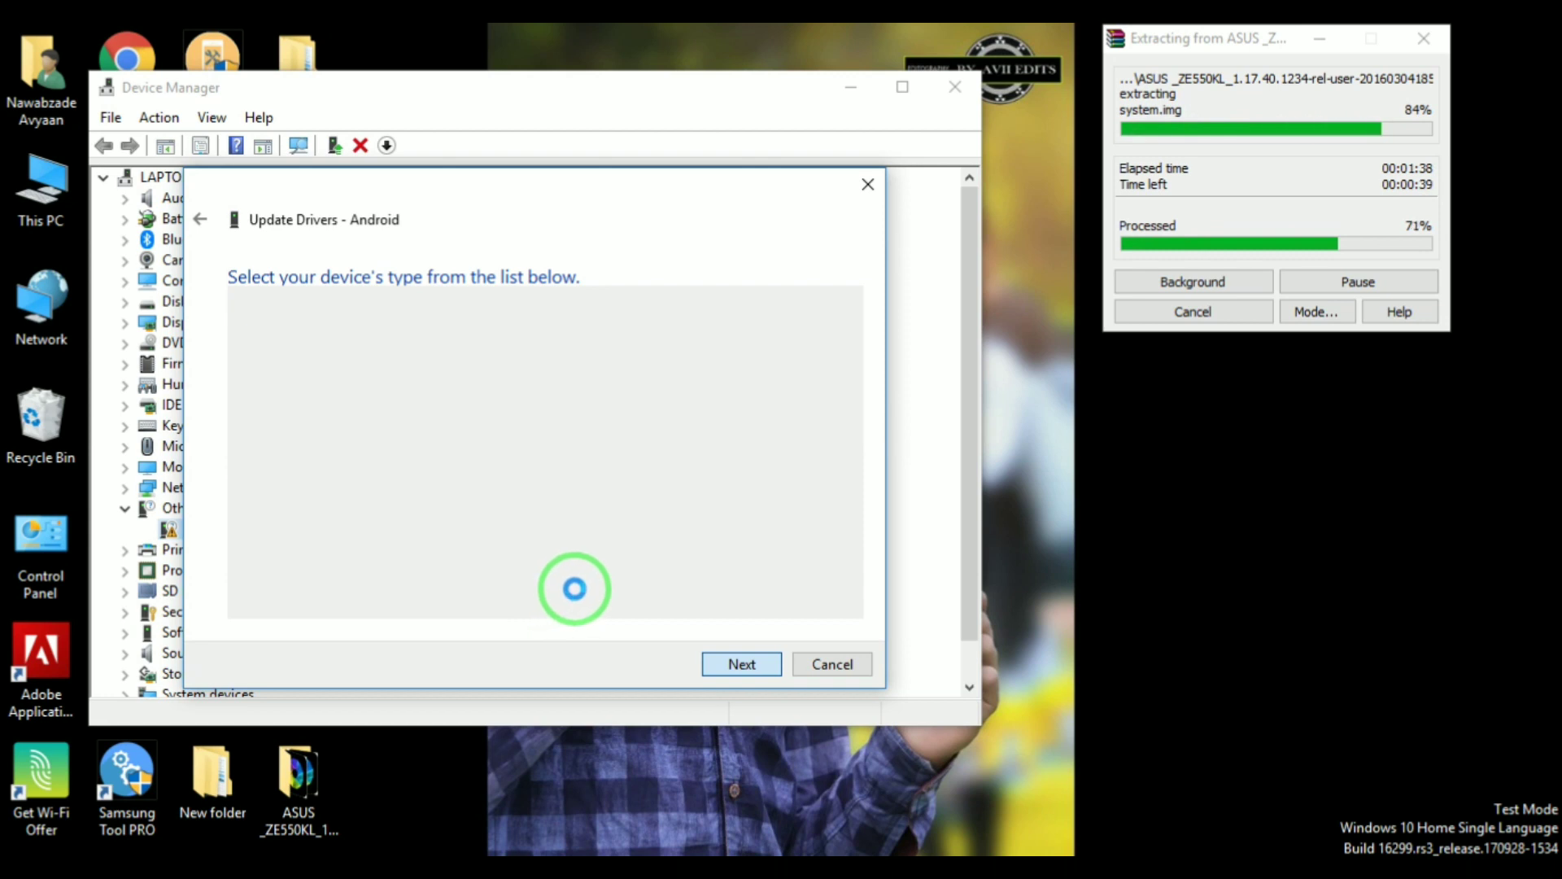
pyautogui.rightClick(1167, 422)
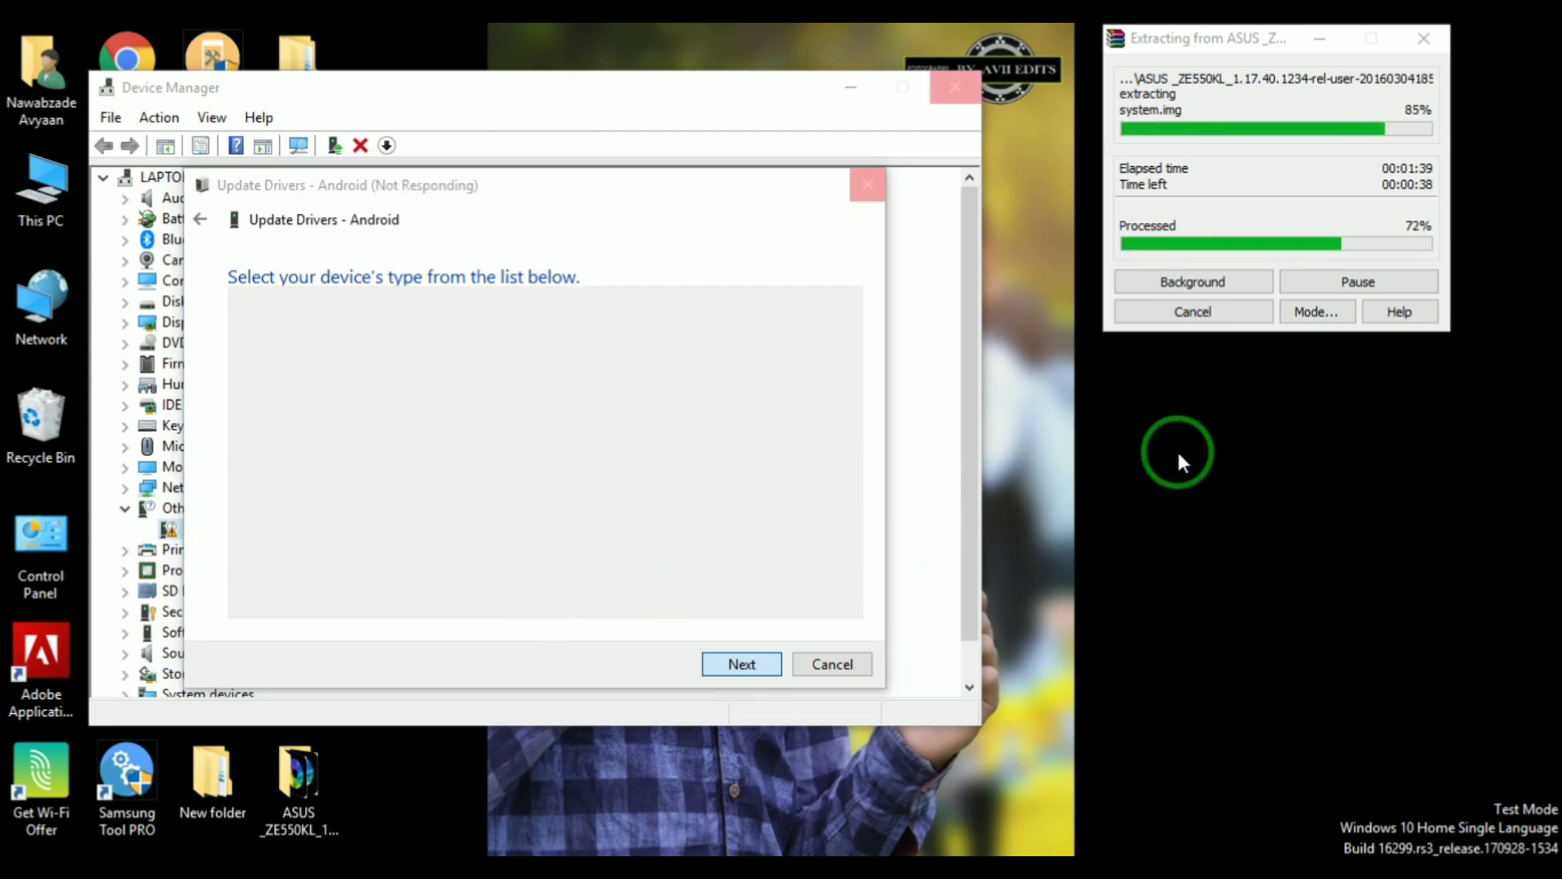
pyautogui.click(1213, 551)
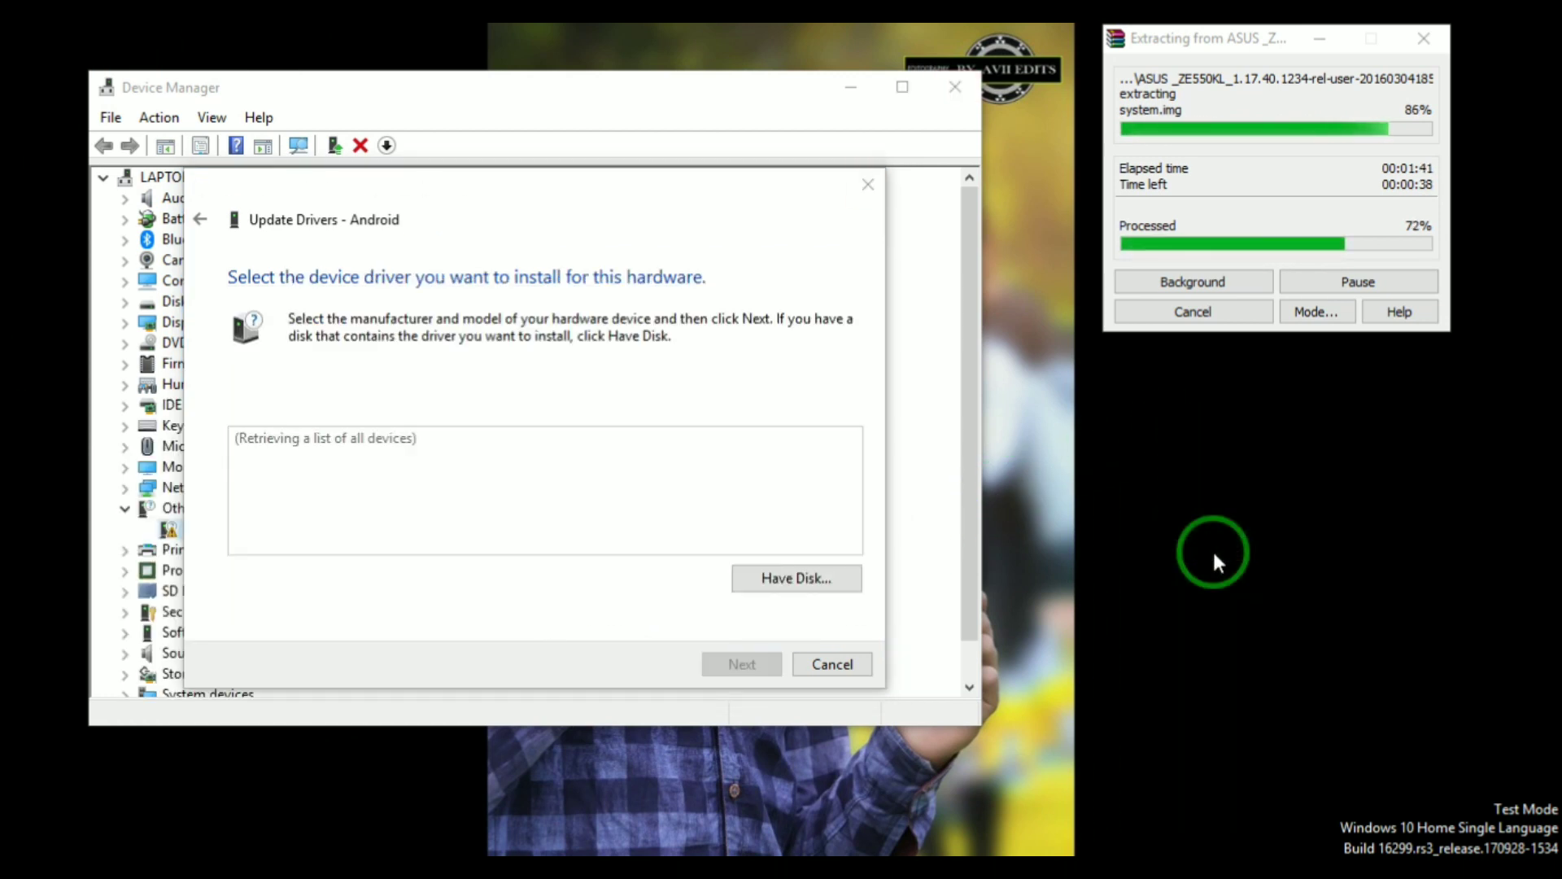
pyautogui.click(801, 583)
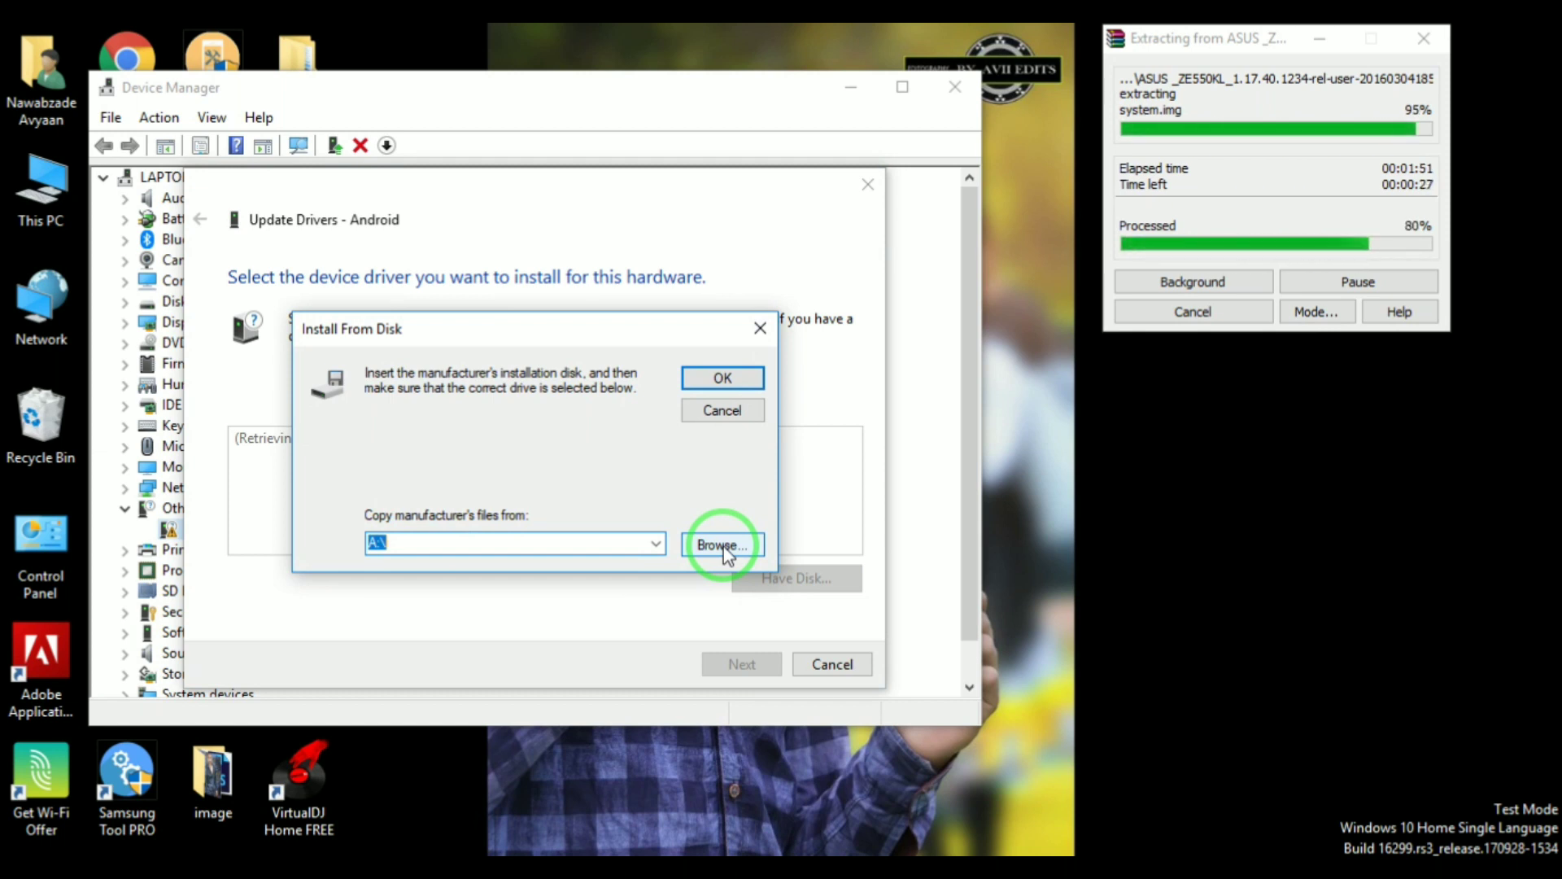
pyautogui.click(722, 547)
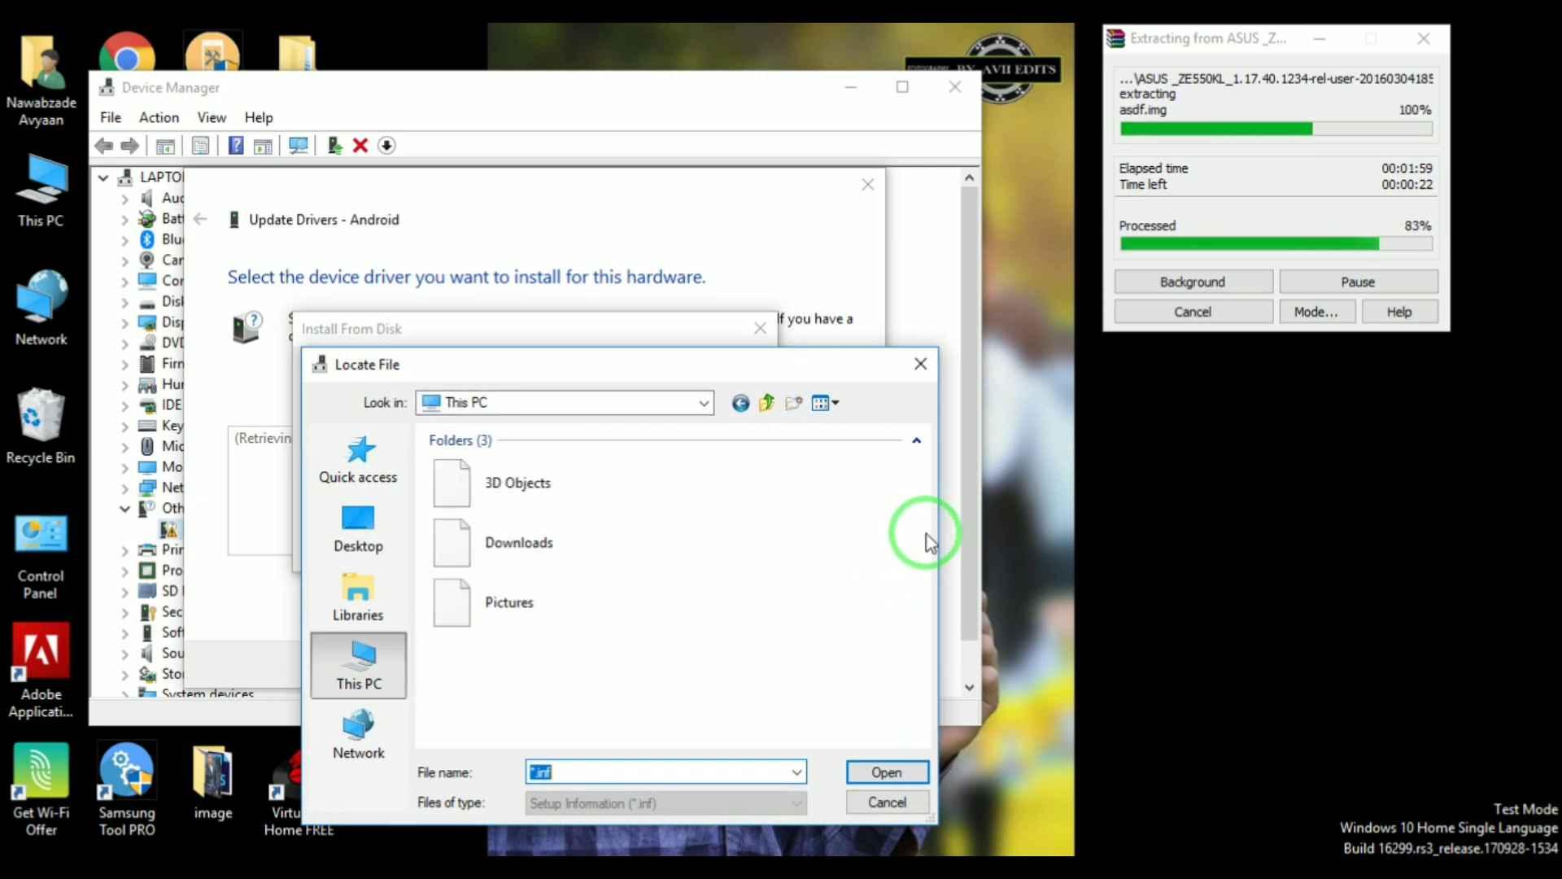
# - Browse drive C: to the folder Program Files (x86)\Xiaomi\MiPhone\Google\Driver
pyautogui.scroll(-3, 927, 529)
pyautogui.moveTo(924, 523); pyautogui.dragTo(924, 630)
pyautogui.click(559, 585)
pyautogui.doubleClick(470, 586)
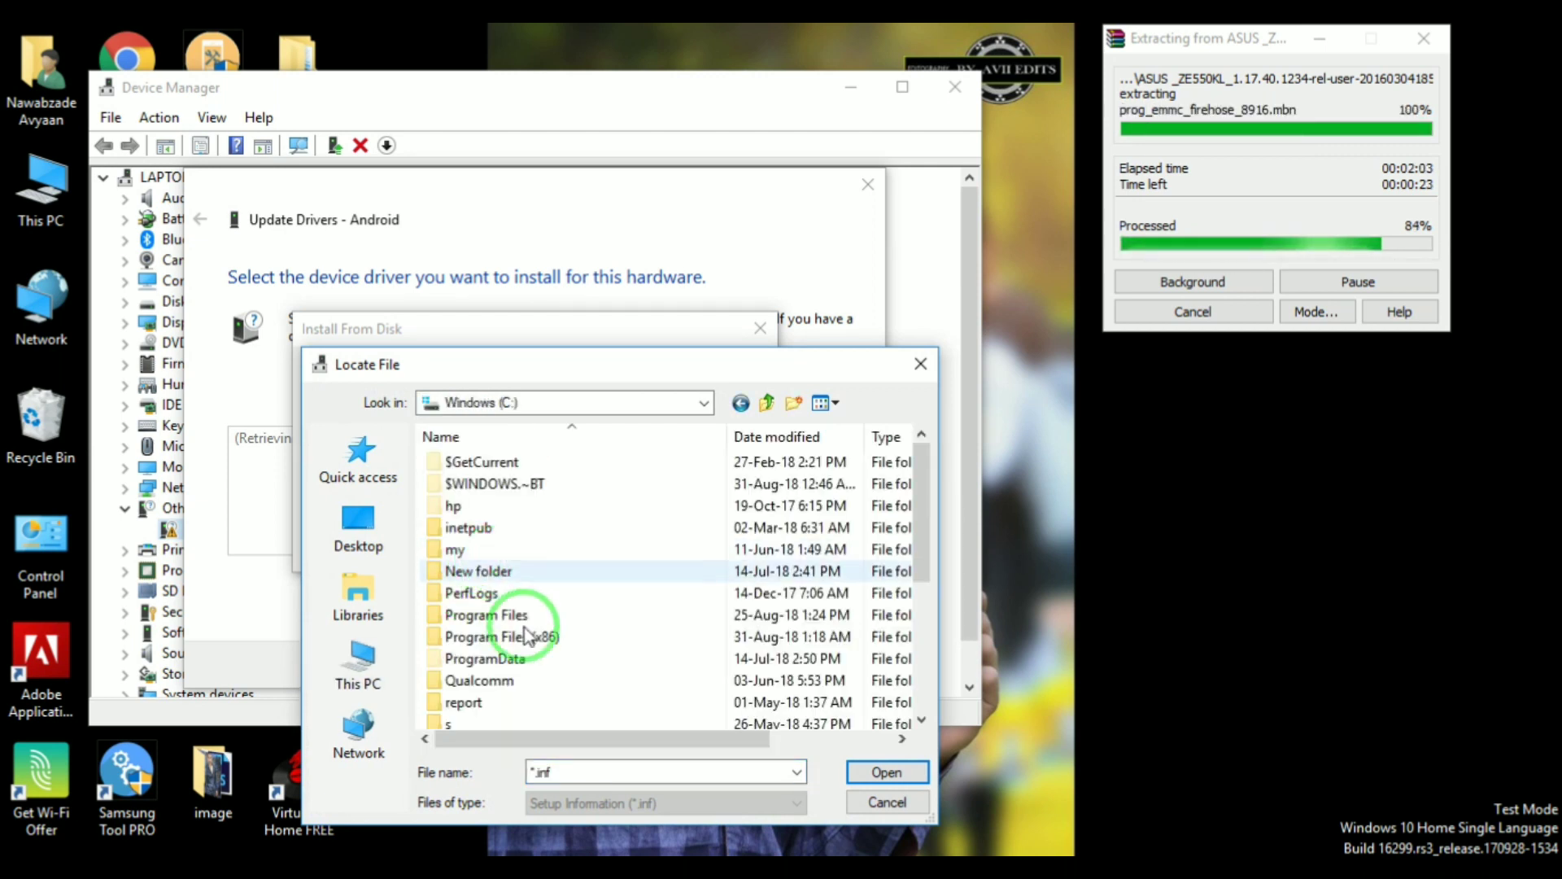
pyautogui.doubleClick(462, 639)
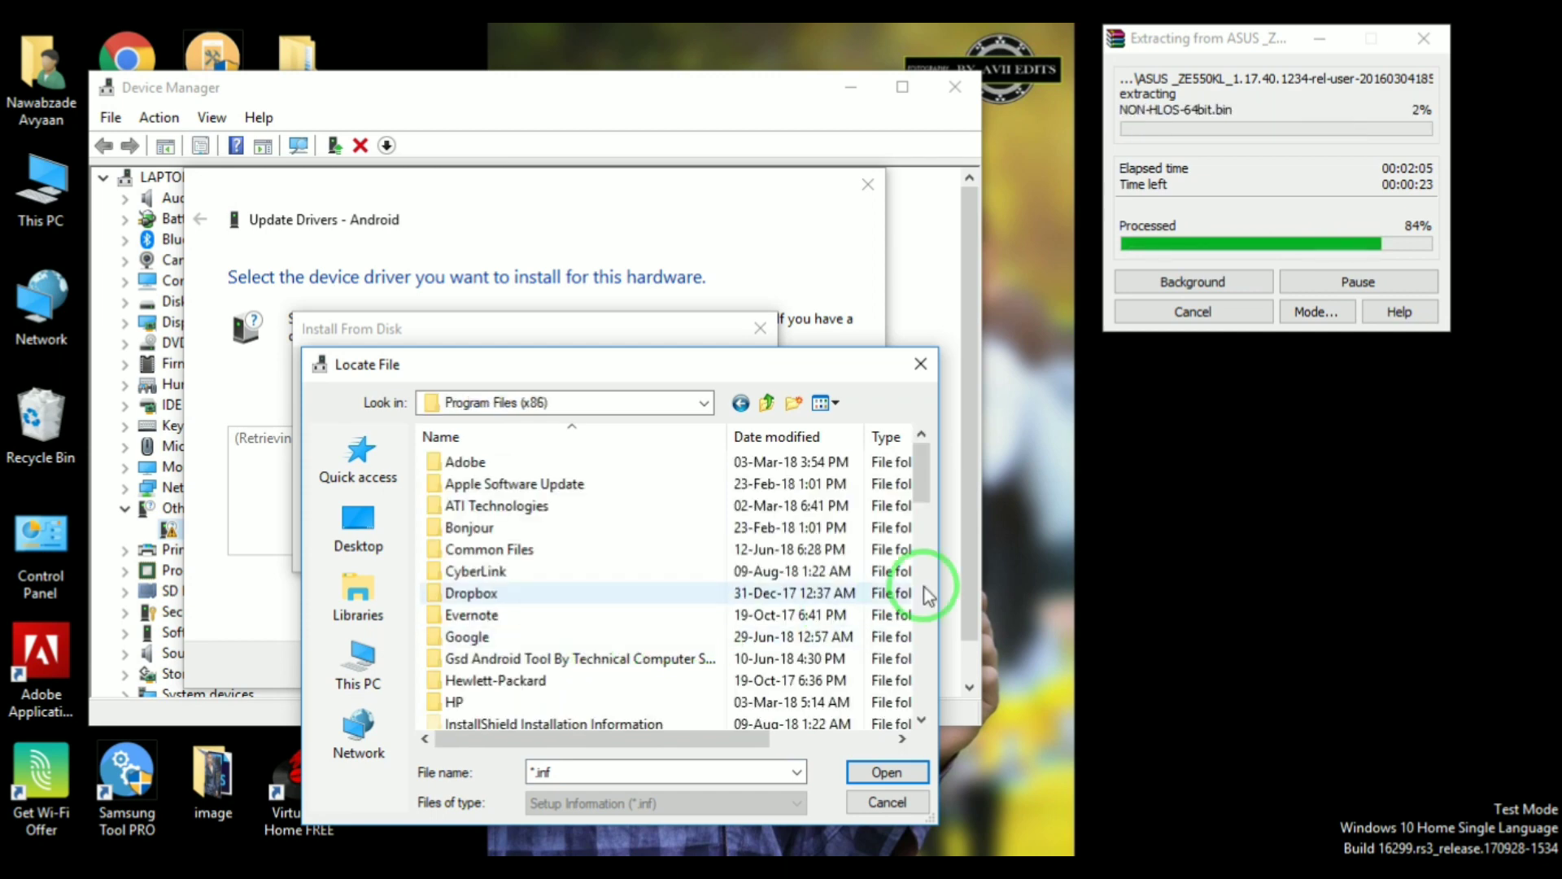
pyautogui.moveTo(924, 485); pyautogui.dragTo(926, 699)
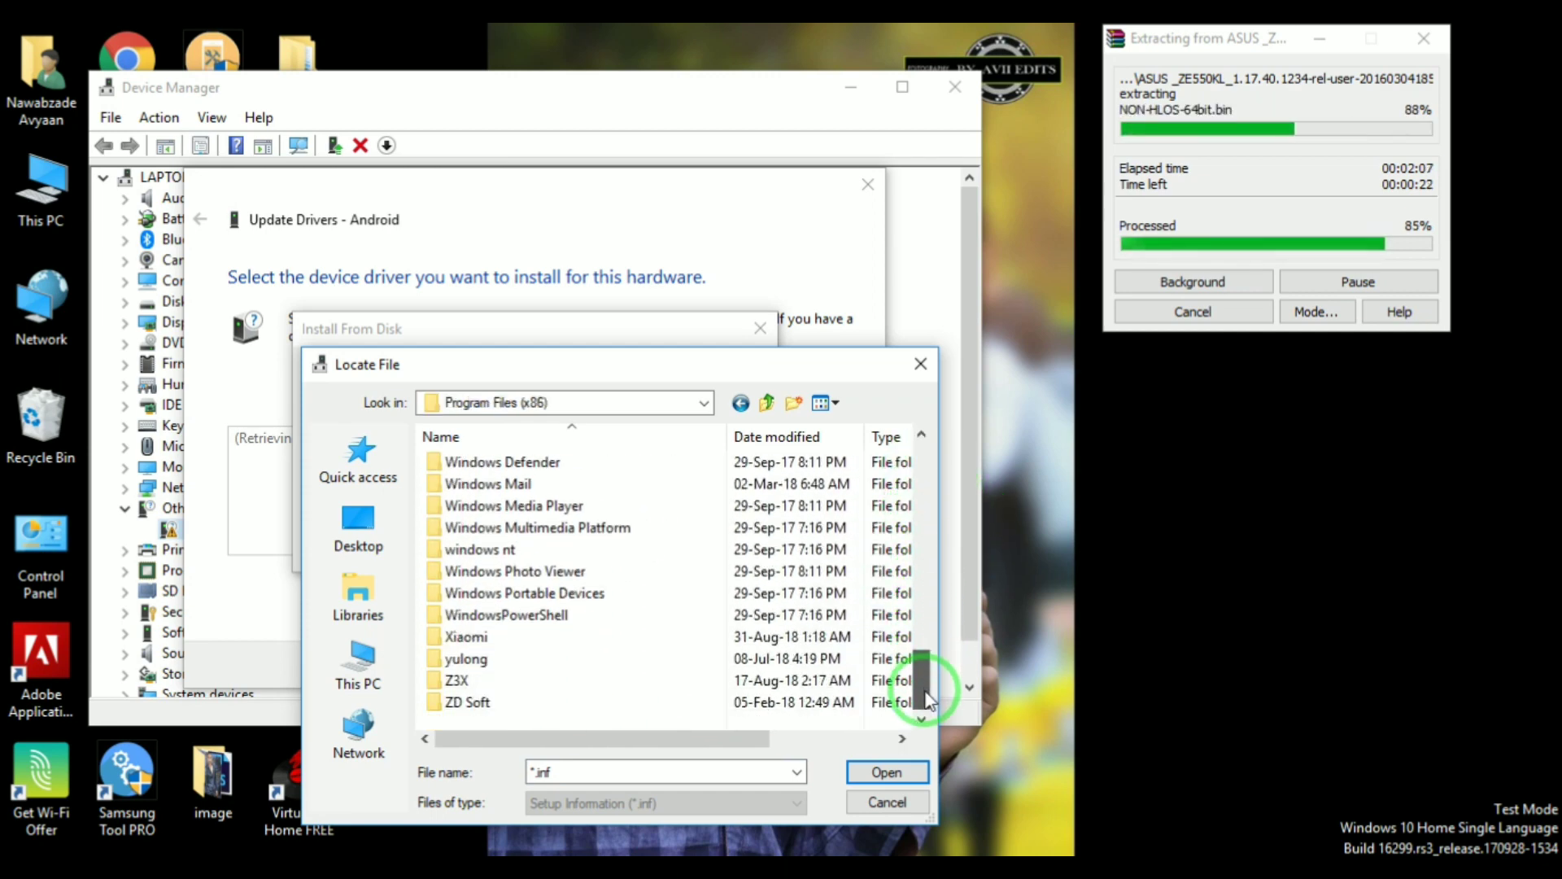
pyautogui.doubleClick(505, 639)
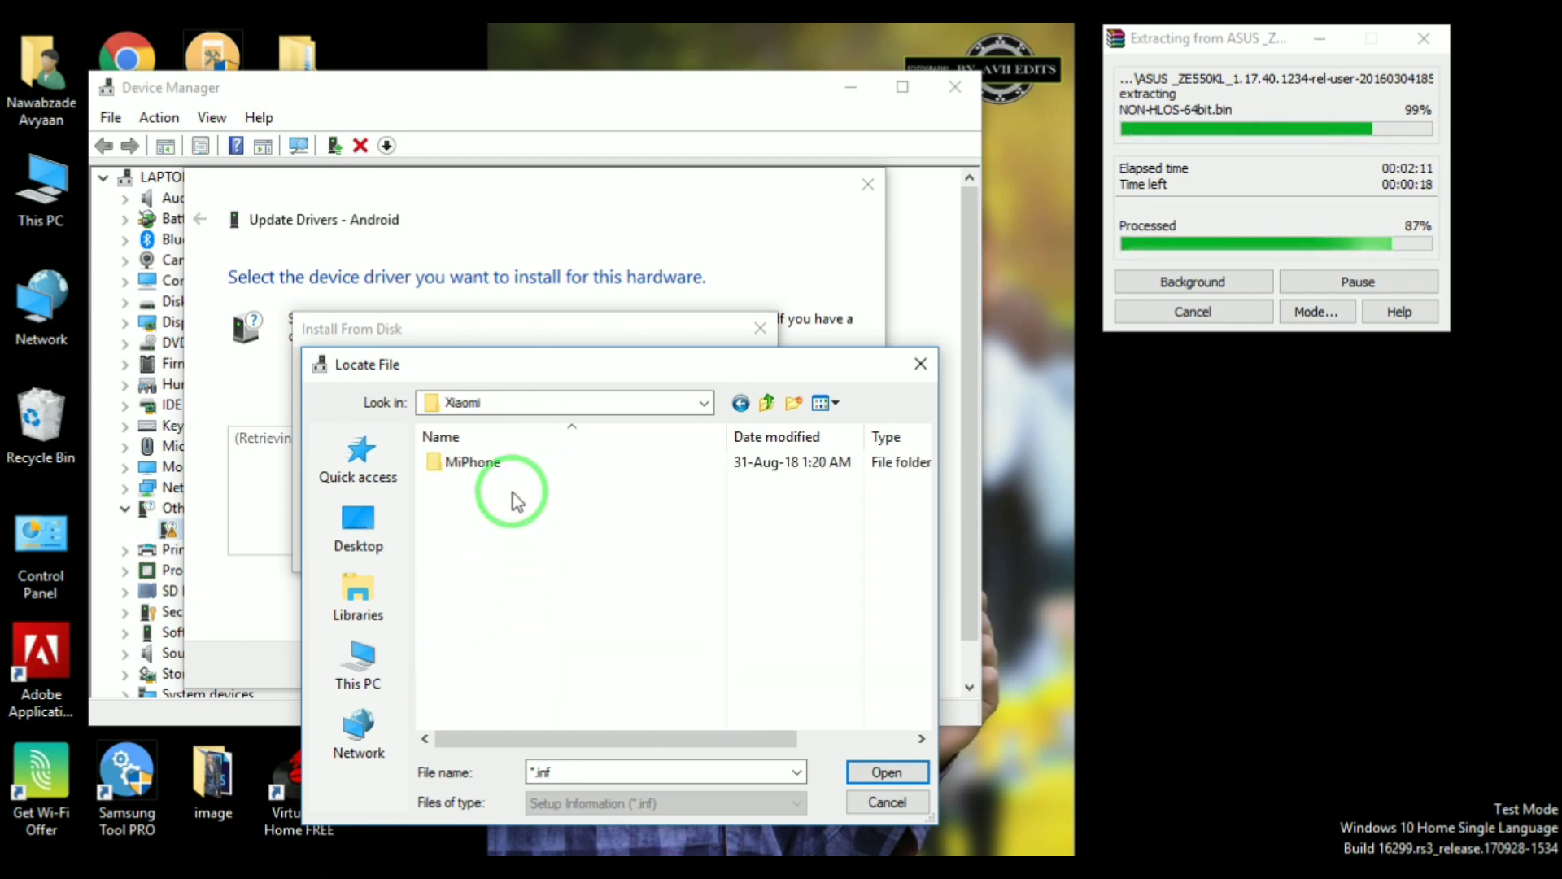
pyautogui.doubleClick(520, 464)
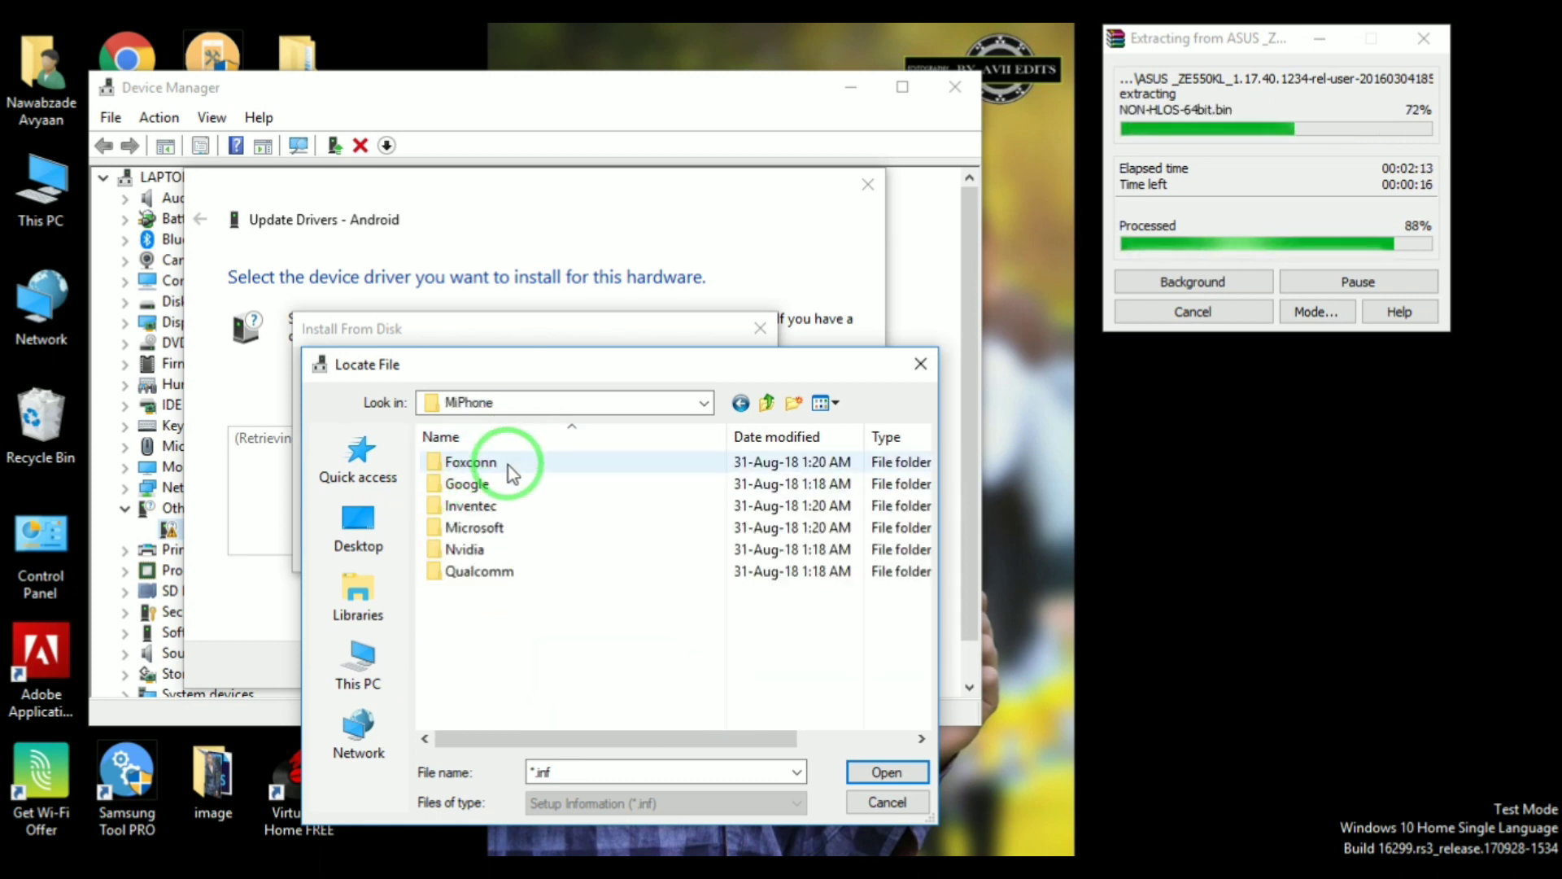
pyautogui.doubleClick(487, 484)
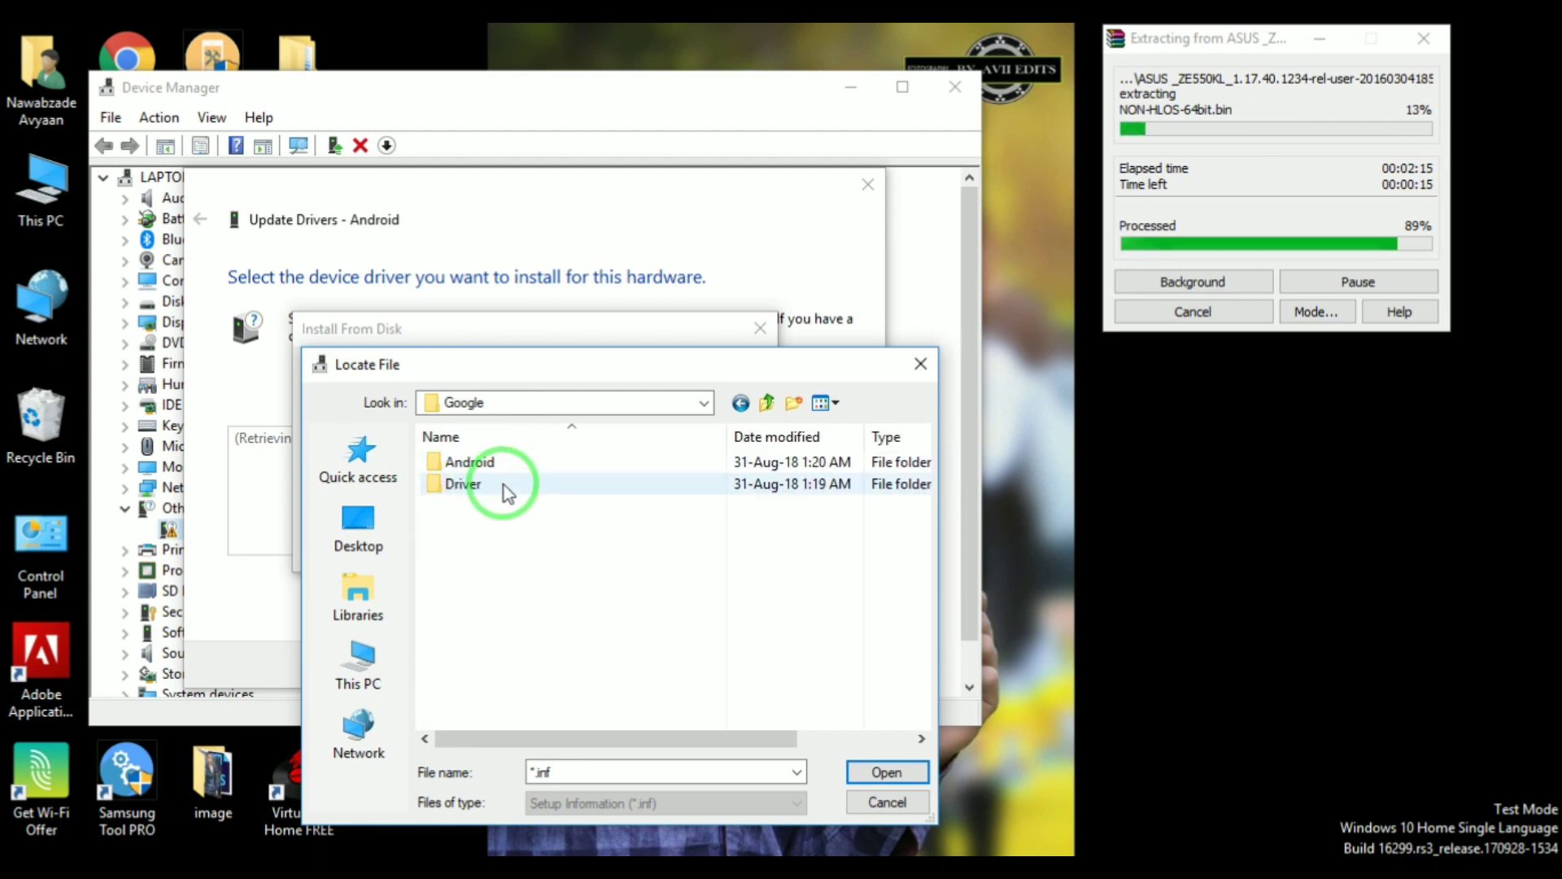
pyautogui.click(490, 485)
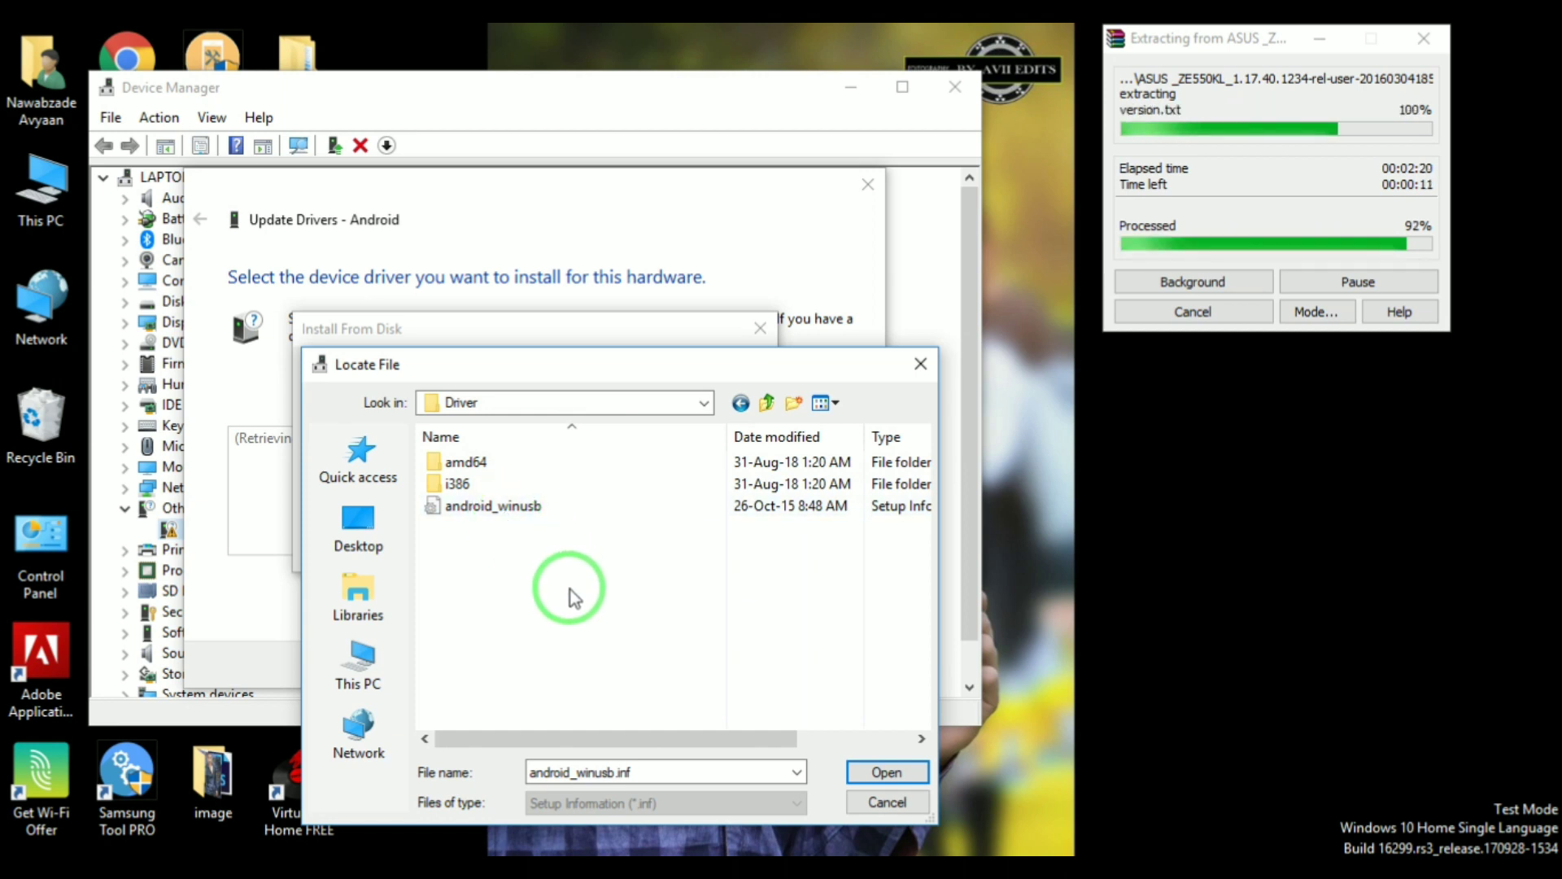
# - Go back up from the Driver folder to This PC
pyautogui.press('BackSpace')
pyautogui.press('BackSpace')
pyautogui.press('BackSpace')
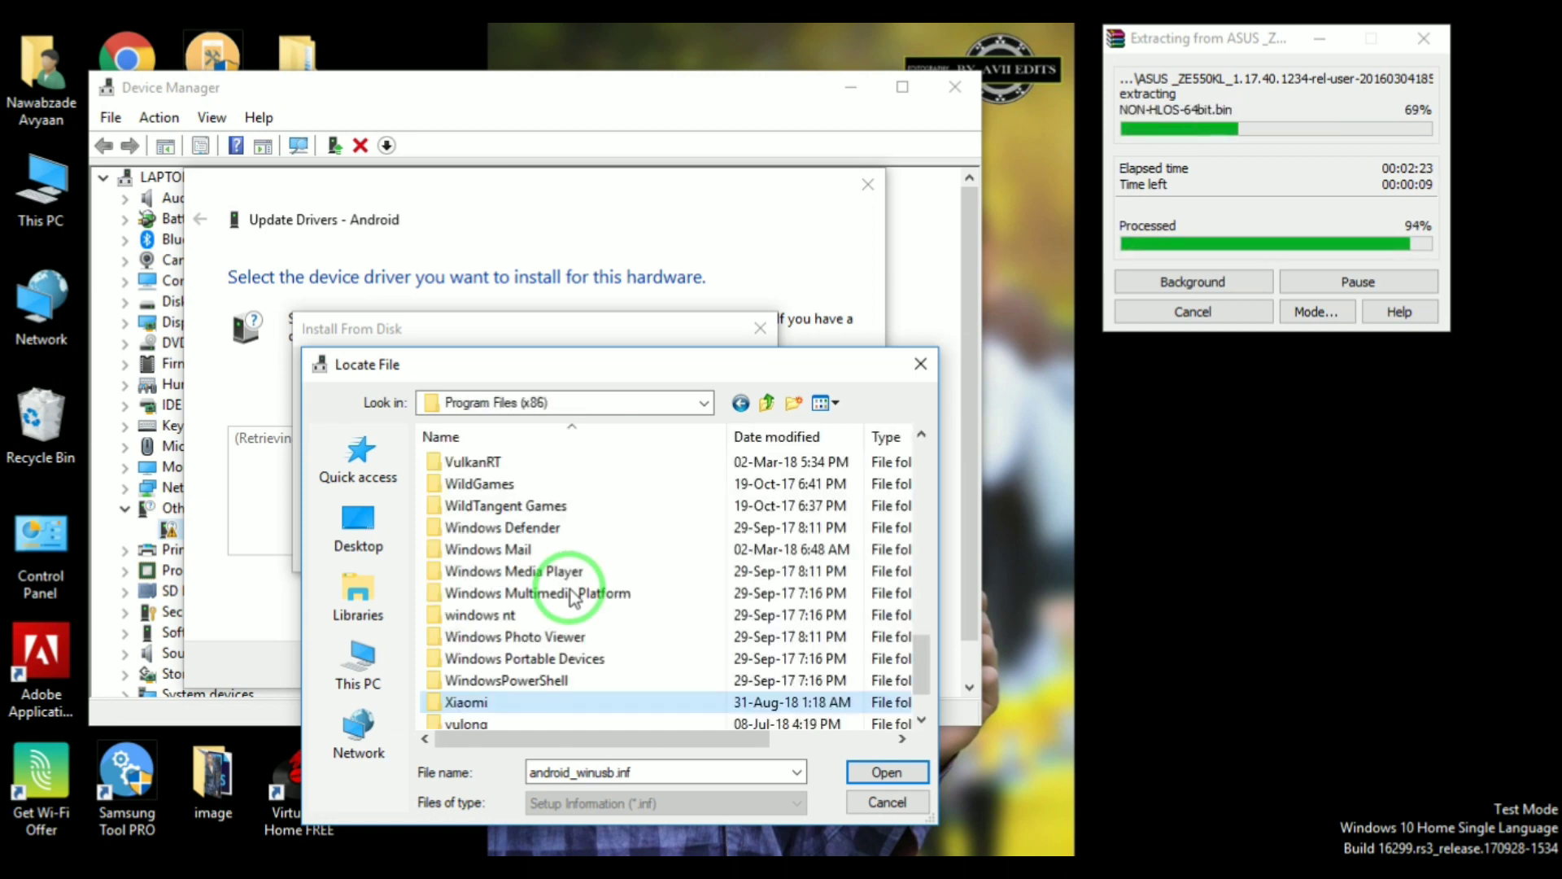
pyautogui.press('BackSpace')
pyautogui.press('BackSpace')
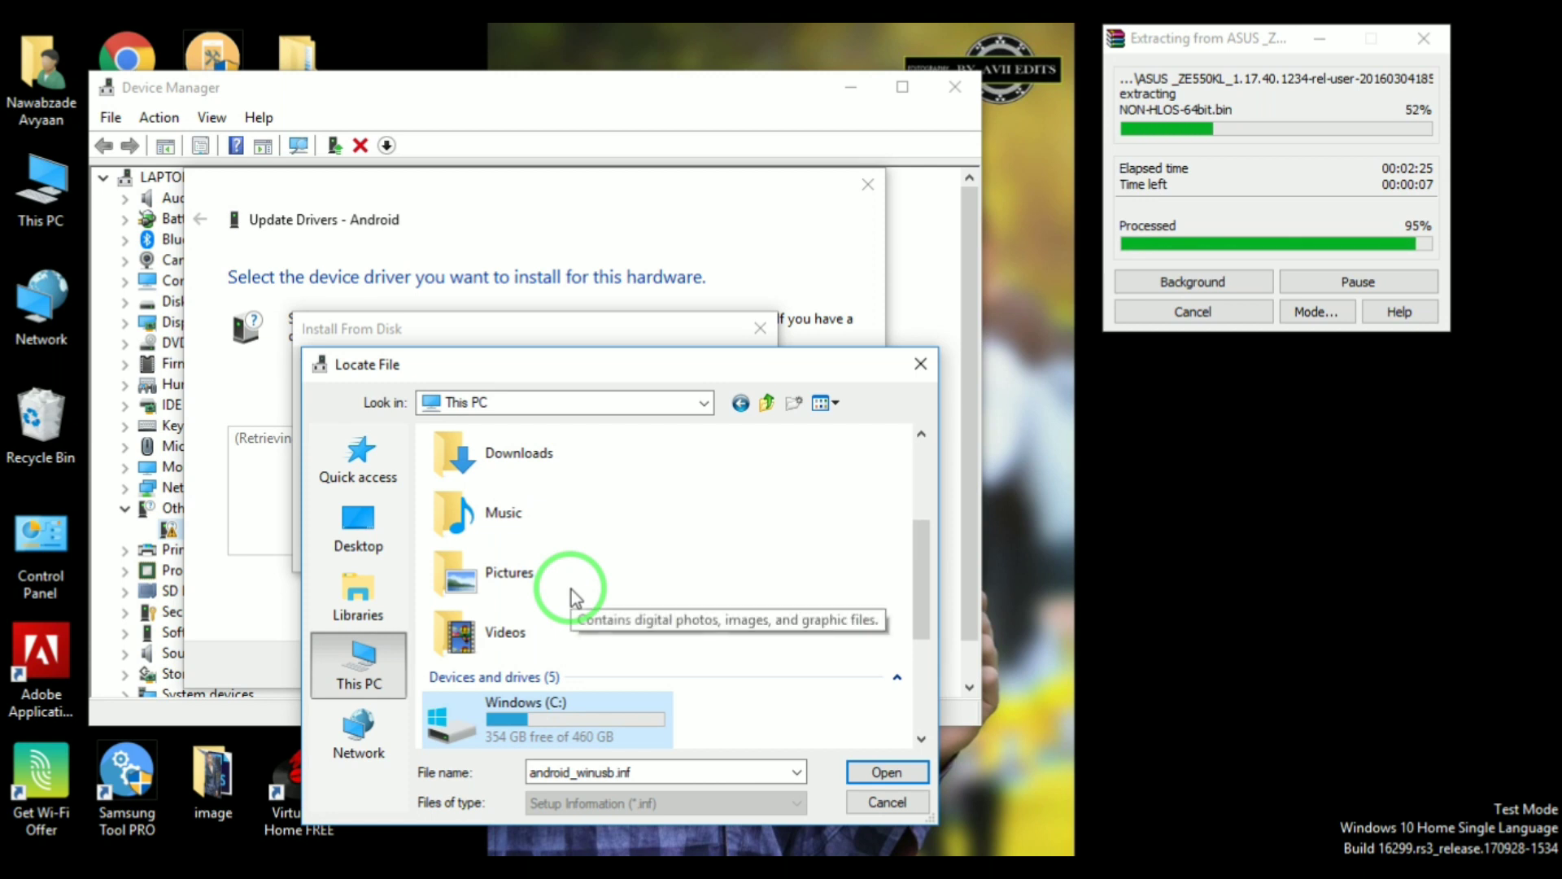
# - From This PC, browse drive C: to the folder Program Files (x86)\Xiaomi\MiPhone\Google\Driver
pyautogui.moveTo(920, 583); pyautogui.dragTo(927, 638)
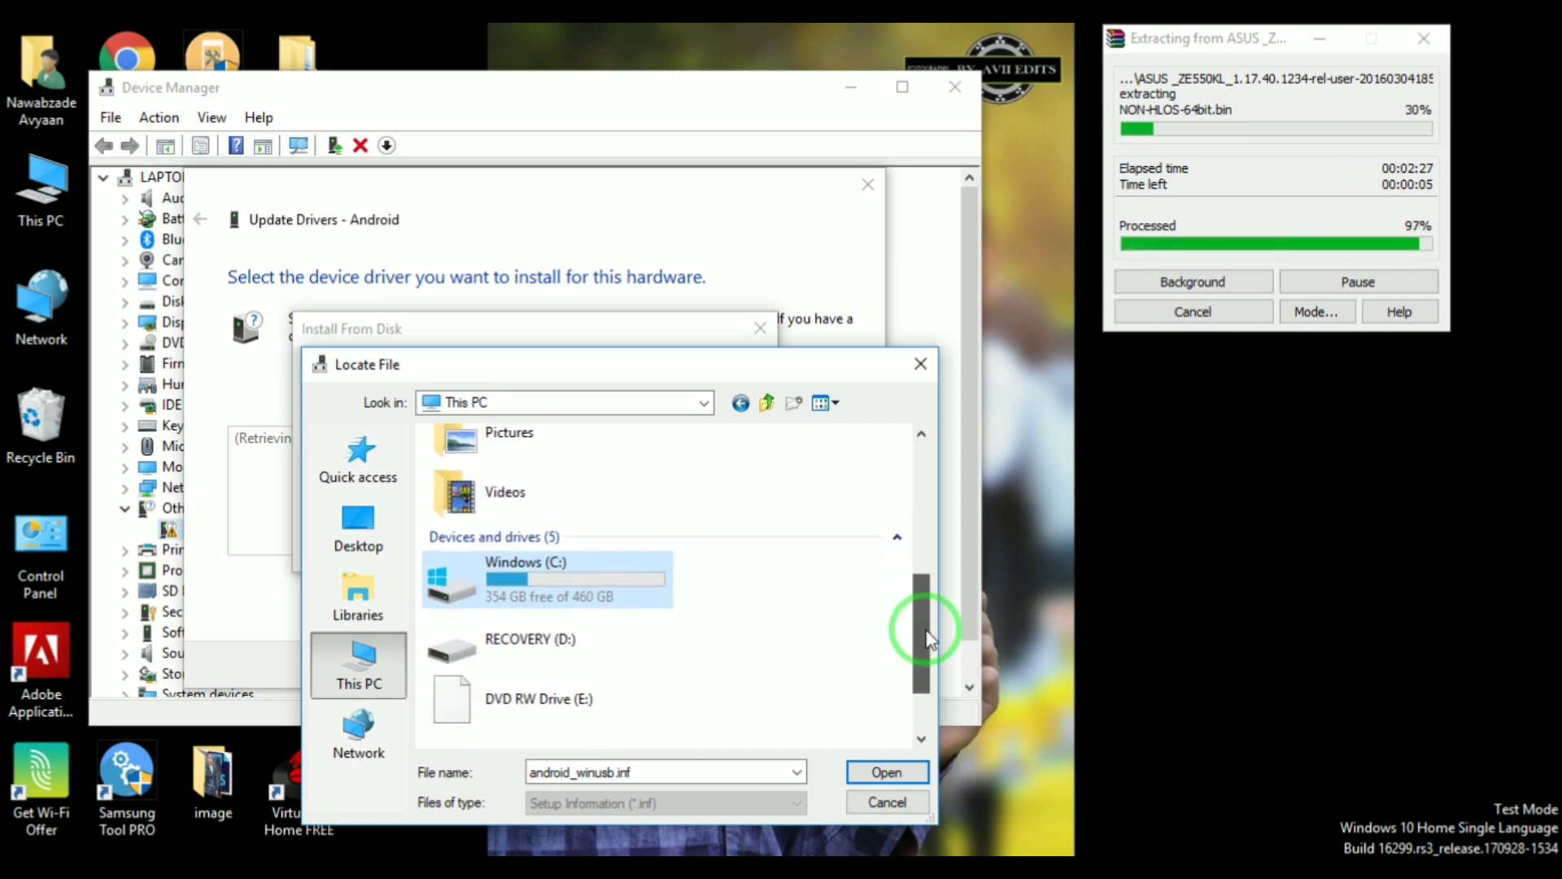
pyautogui.doubleClick(557, 584)
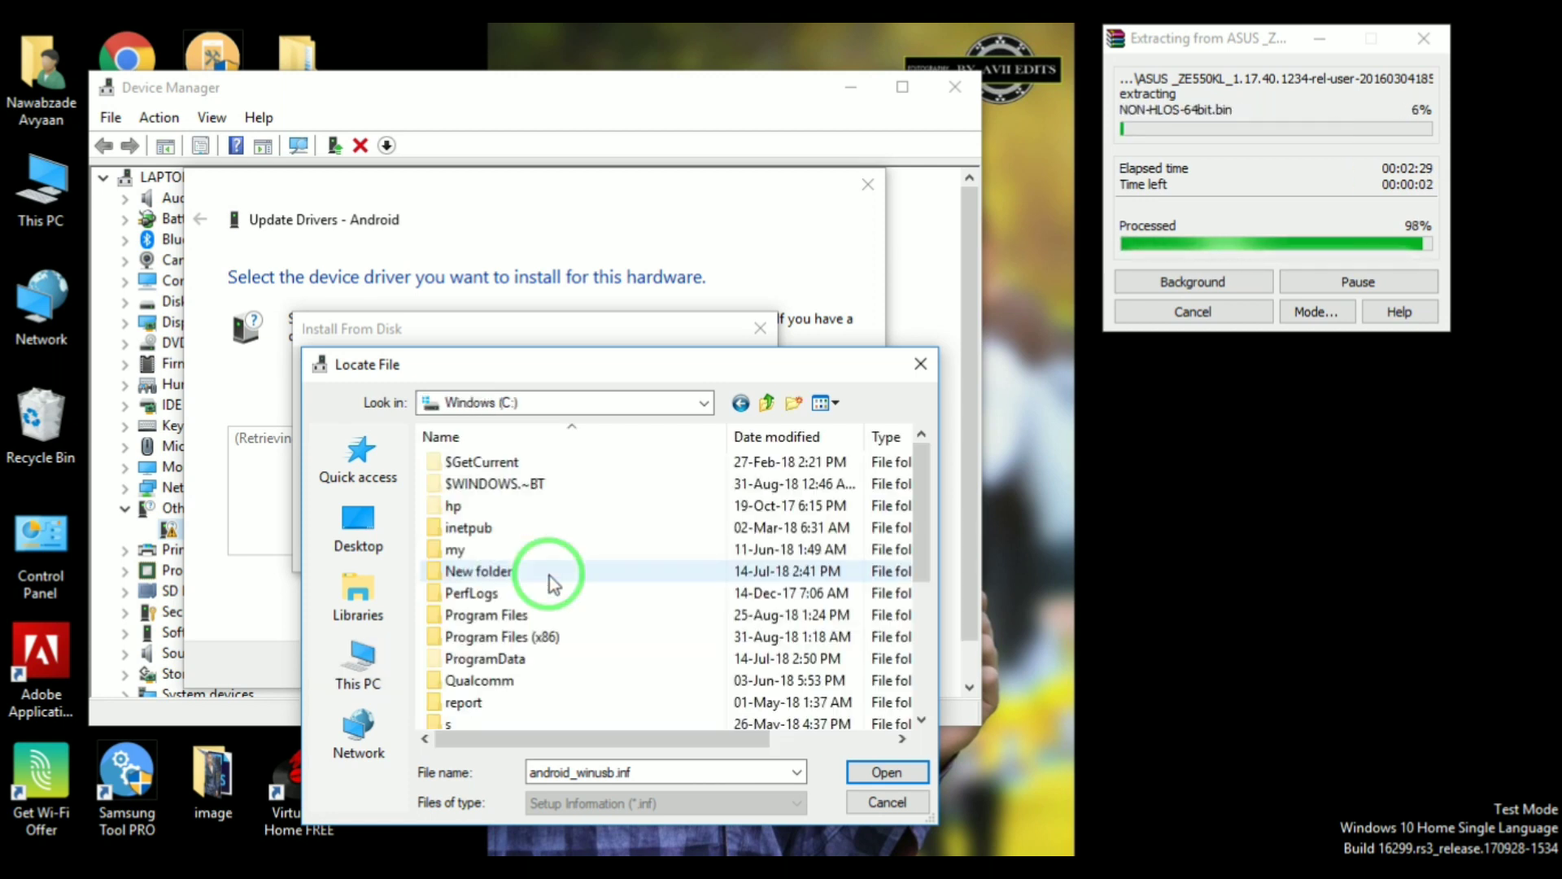
pyautogui.doubleClick(534, 639)
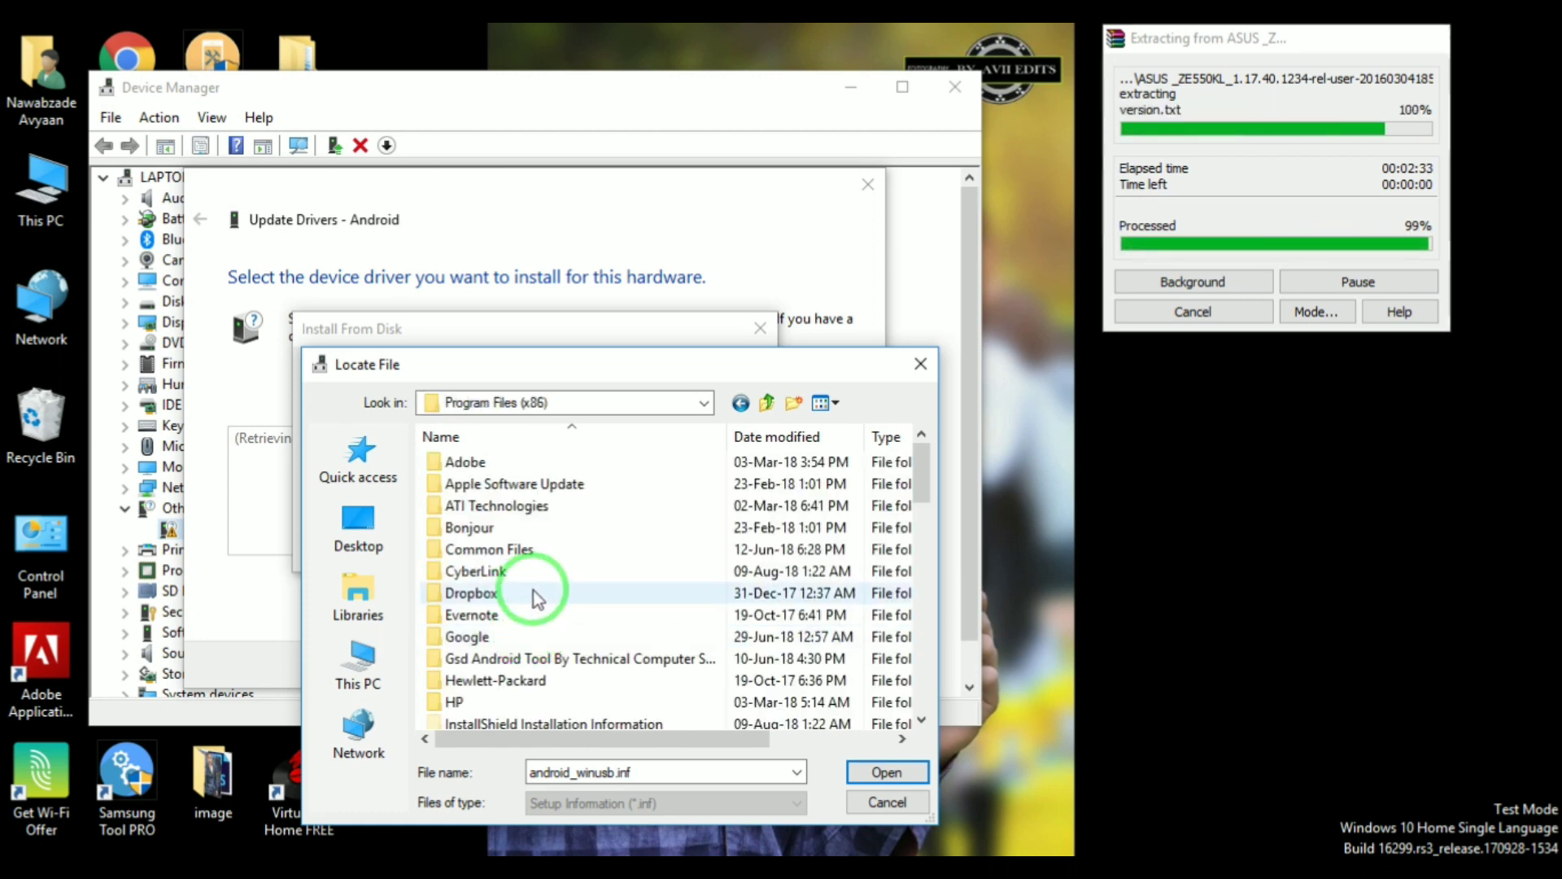
pyautogui.moveTo(917, 482); pyautogui.dragTo(921, 633)
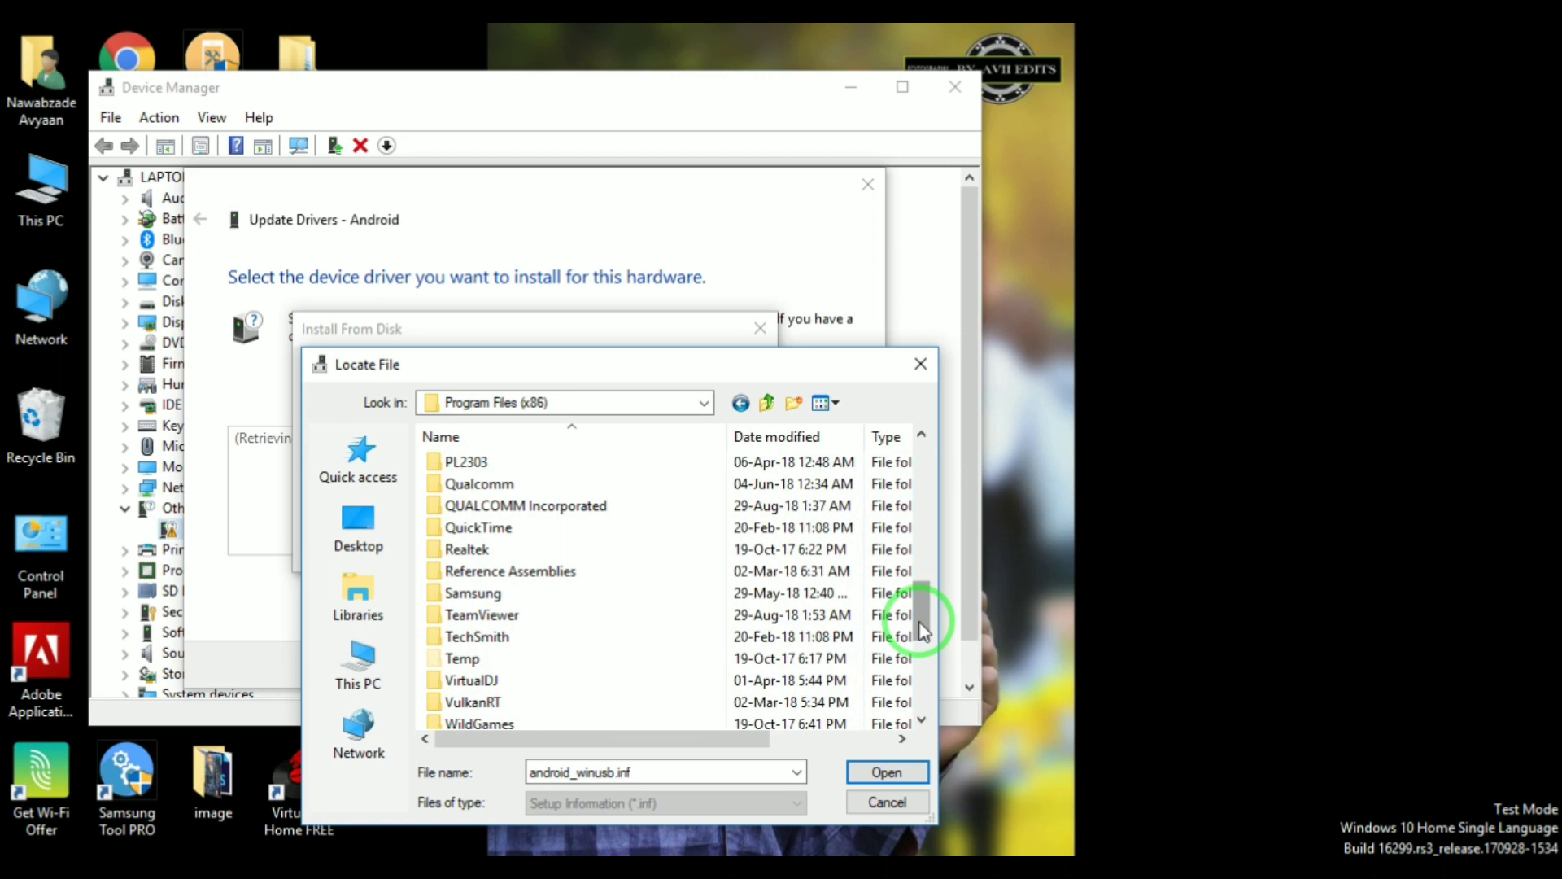
pyautogui.moveTo(922, 633); pyautogui.dragTo(918, 687)
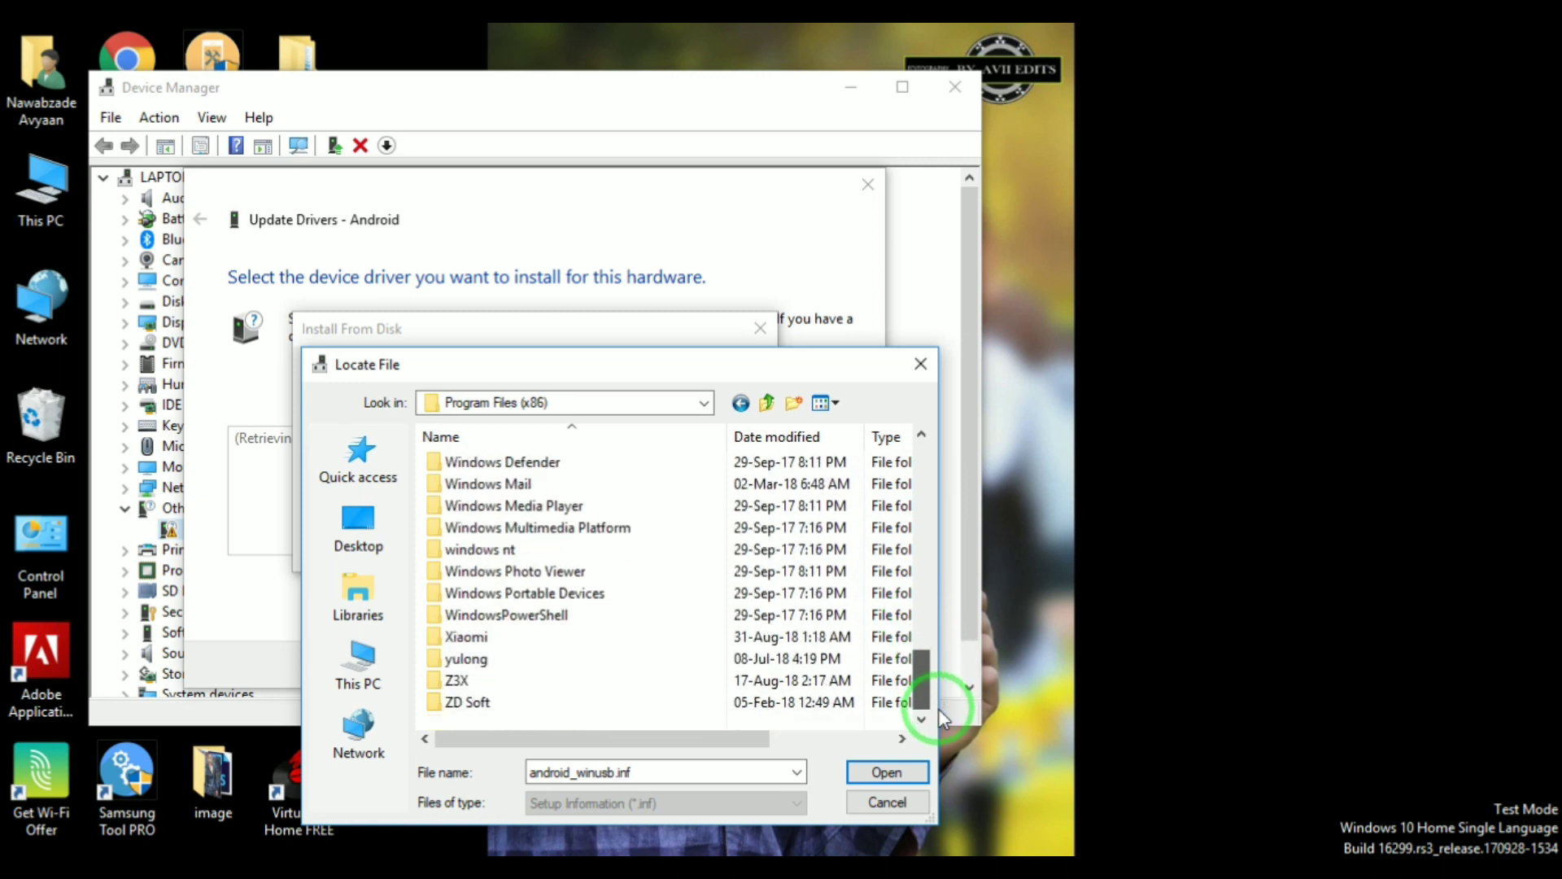
pyautogui.doubleClick(472, 637)
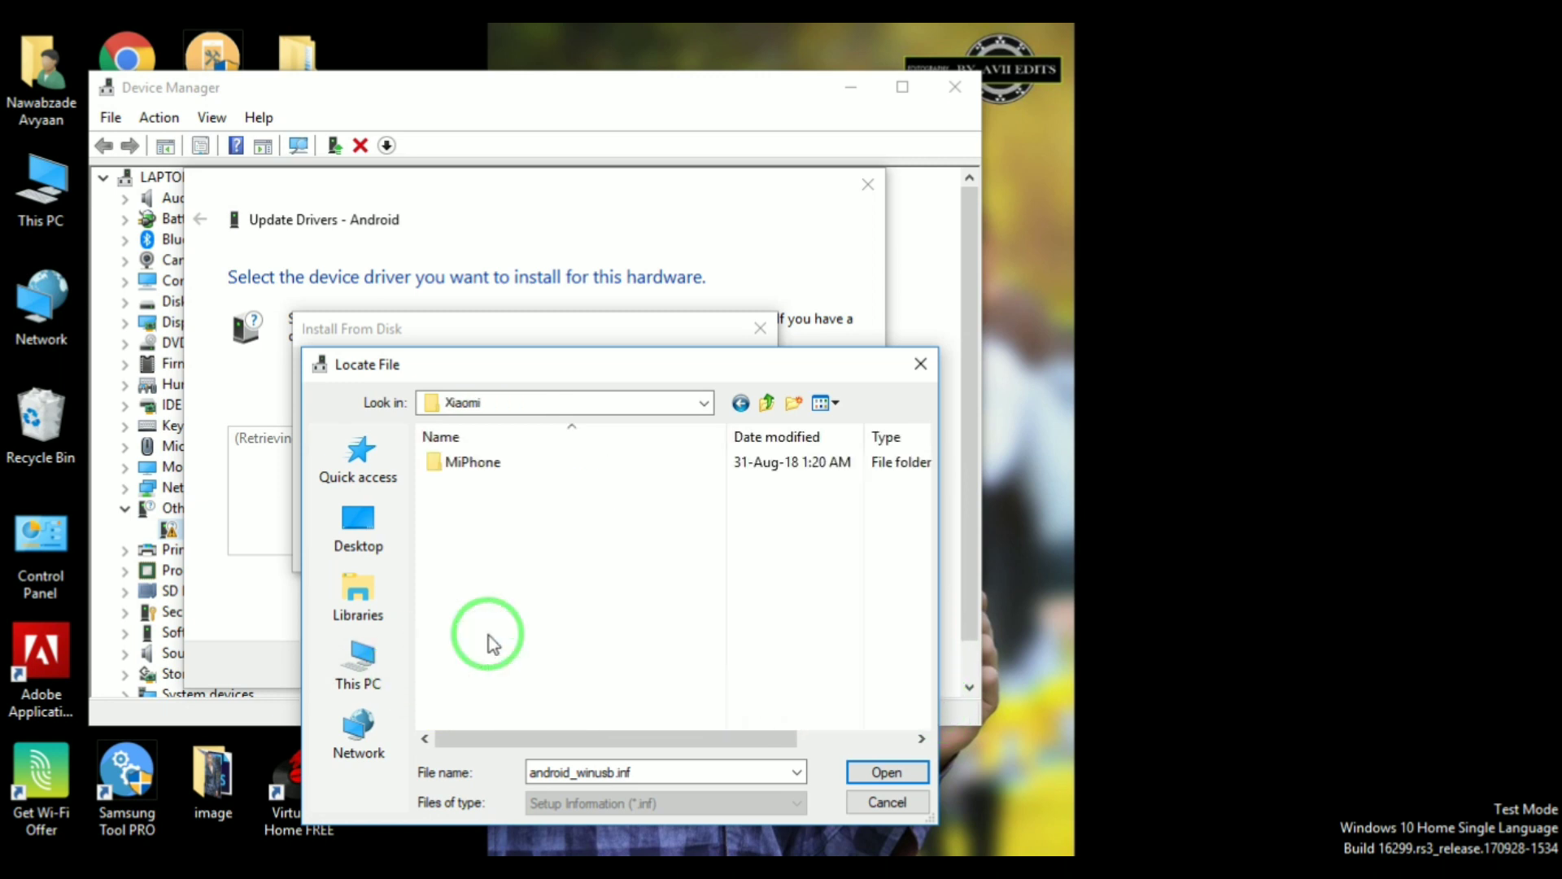
pyautogui.doubleClick(504, 473)
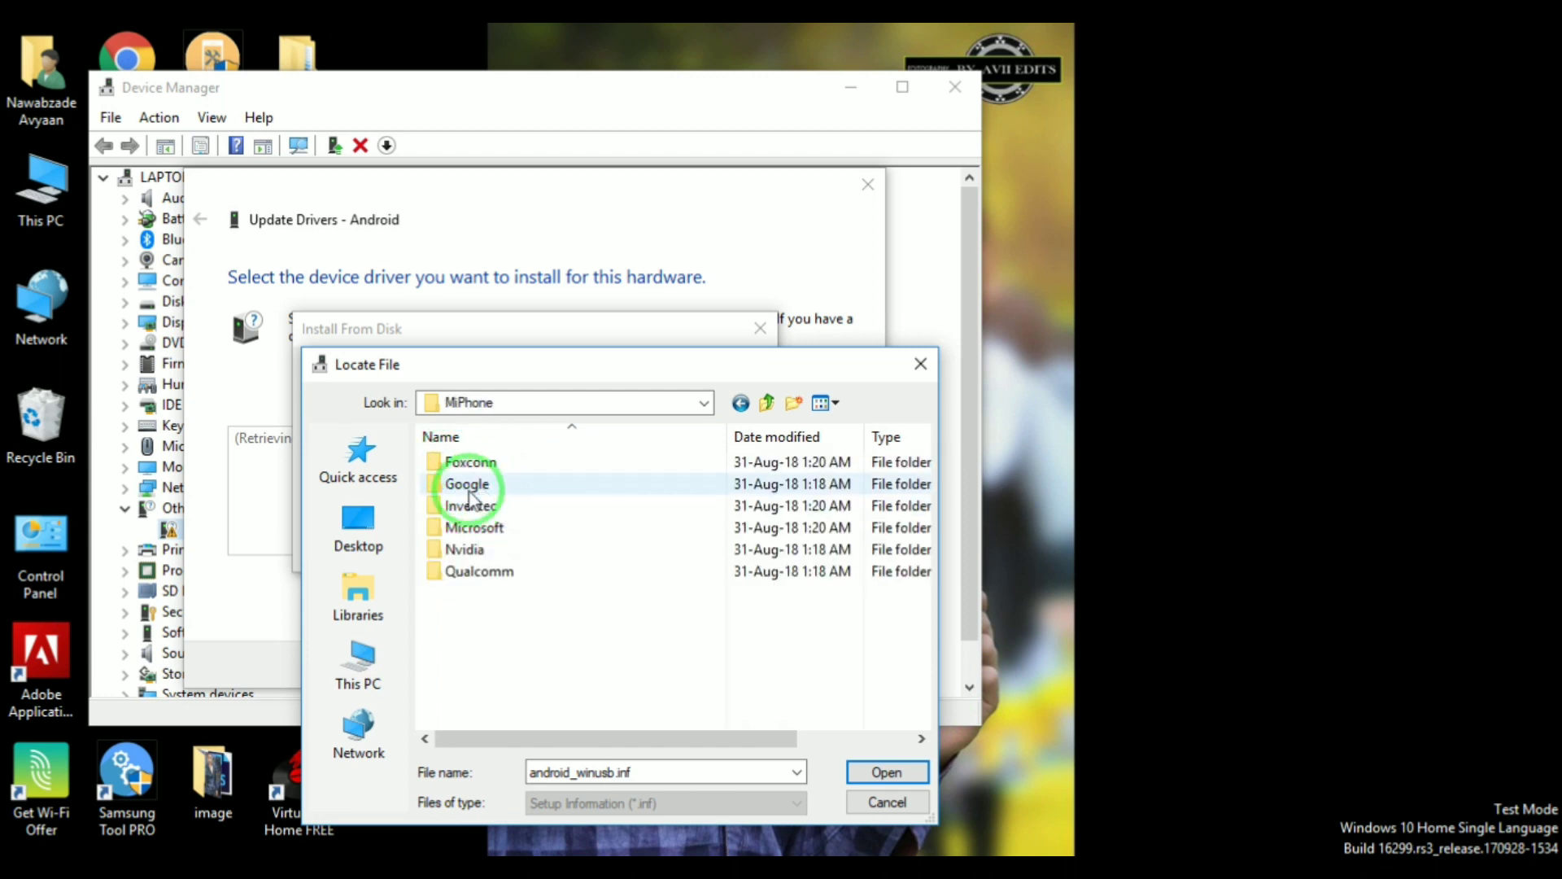
pyautogui.doubleClick(468, 485)
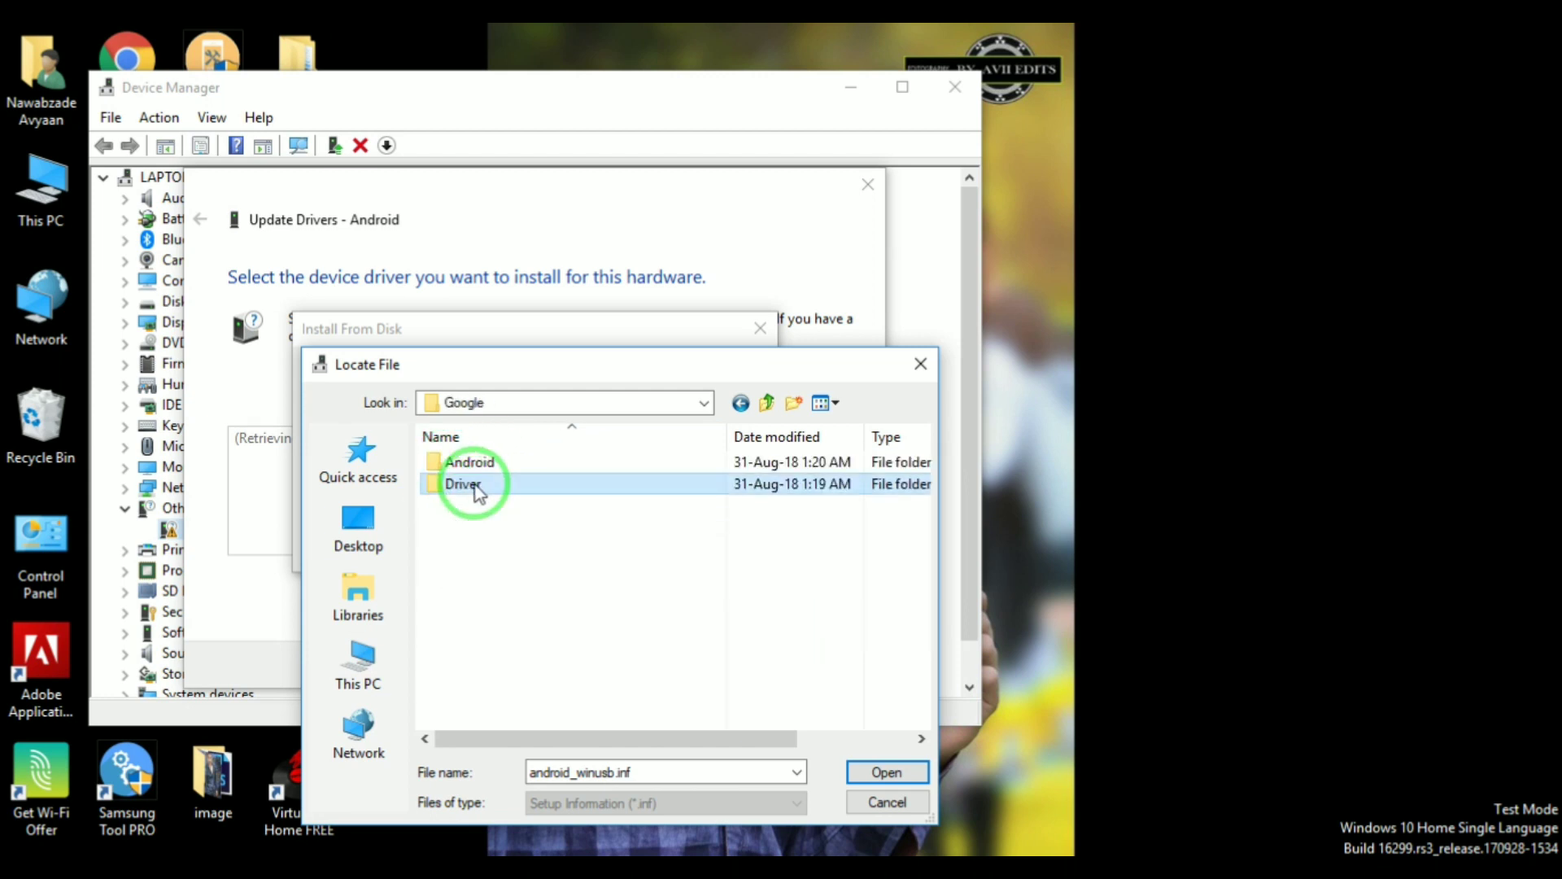
pyautogui.doubleClick(477, 487)
# - Choose the android_winusb setup file as the install-from-disk source and load its driver models
pyautogui.click(472, 506)
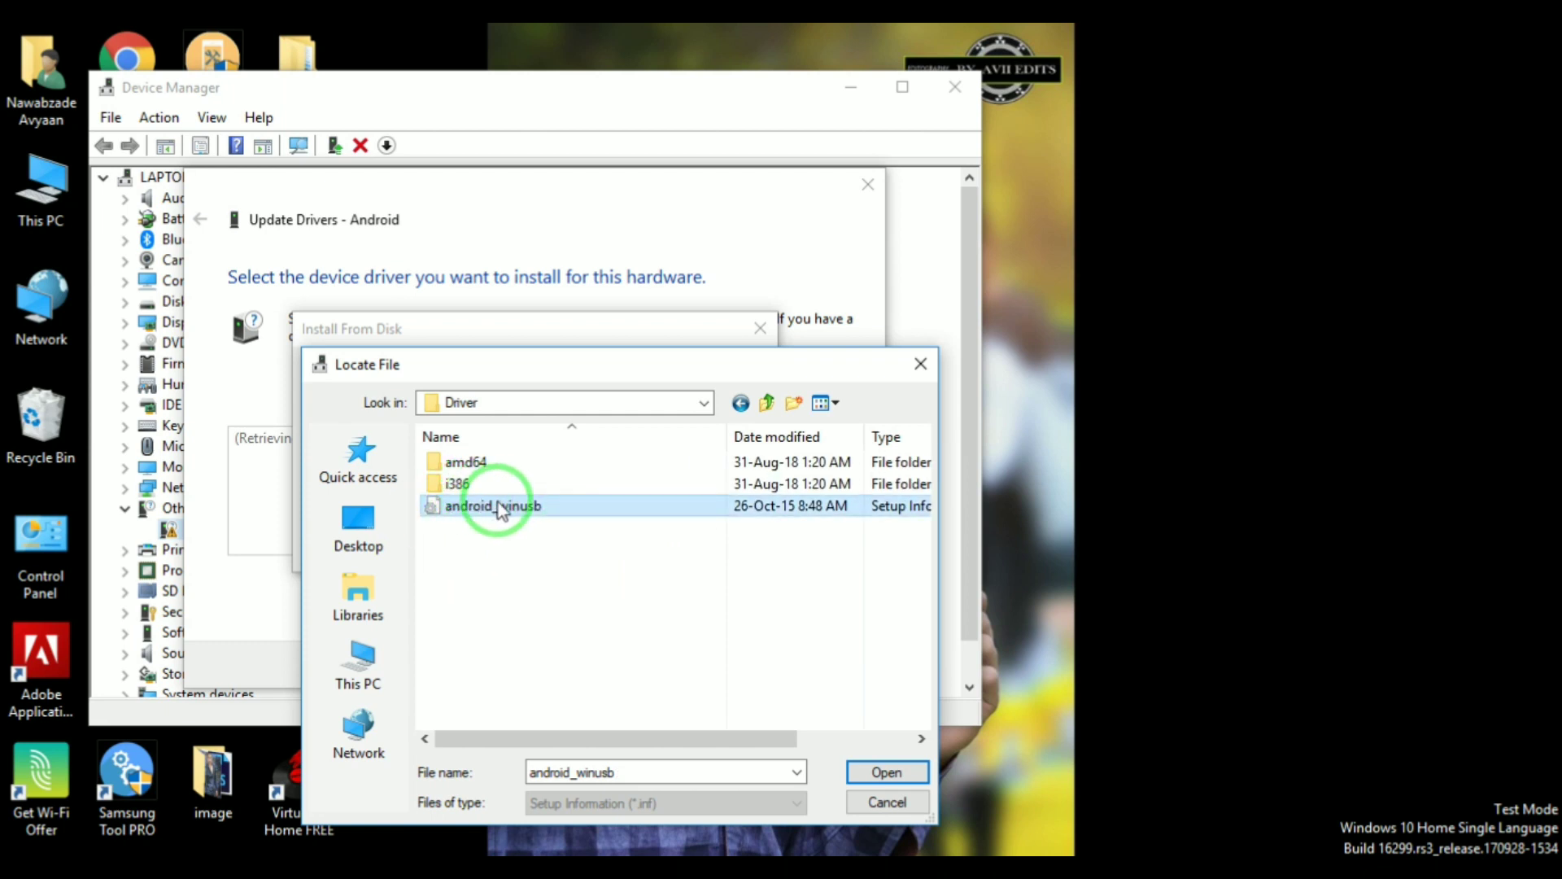
pyautogui.click(892, 772)
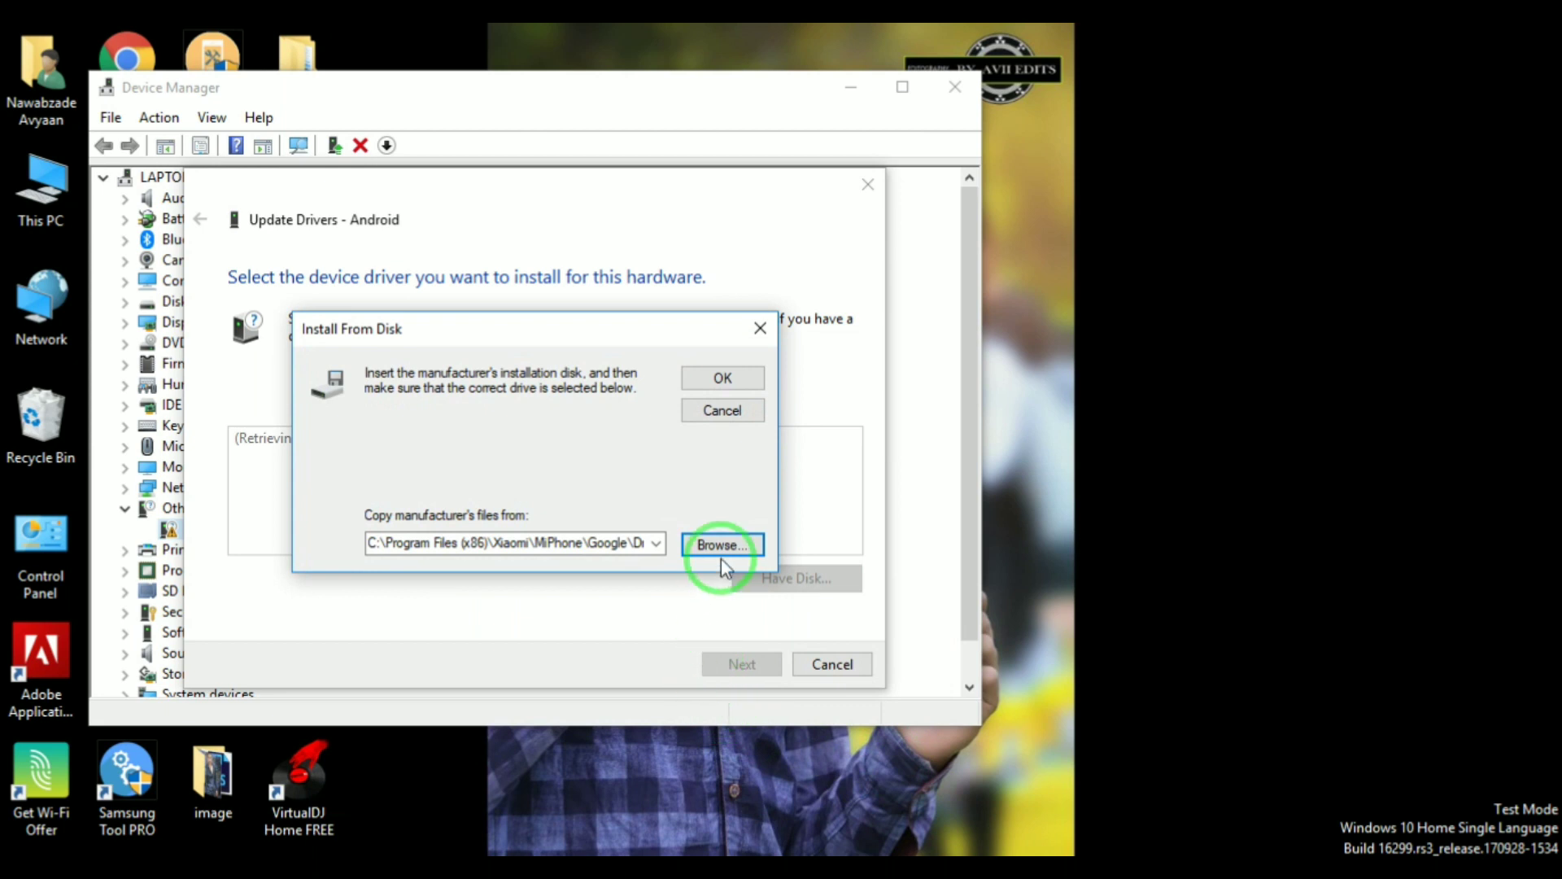
pyautogui.click(722, 379)
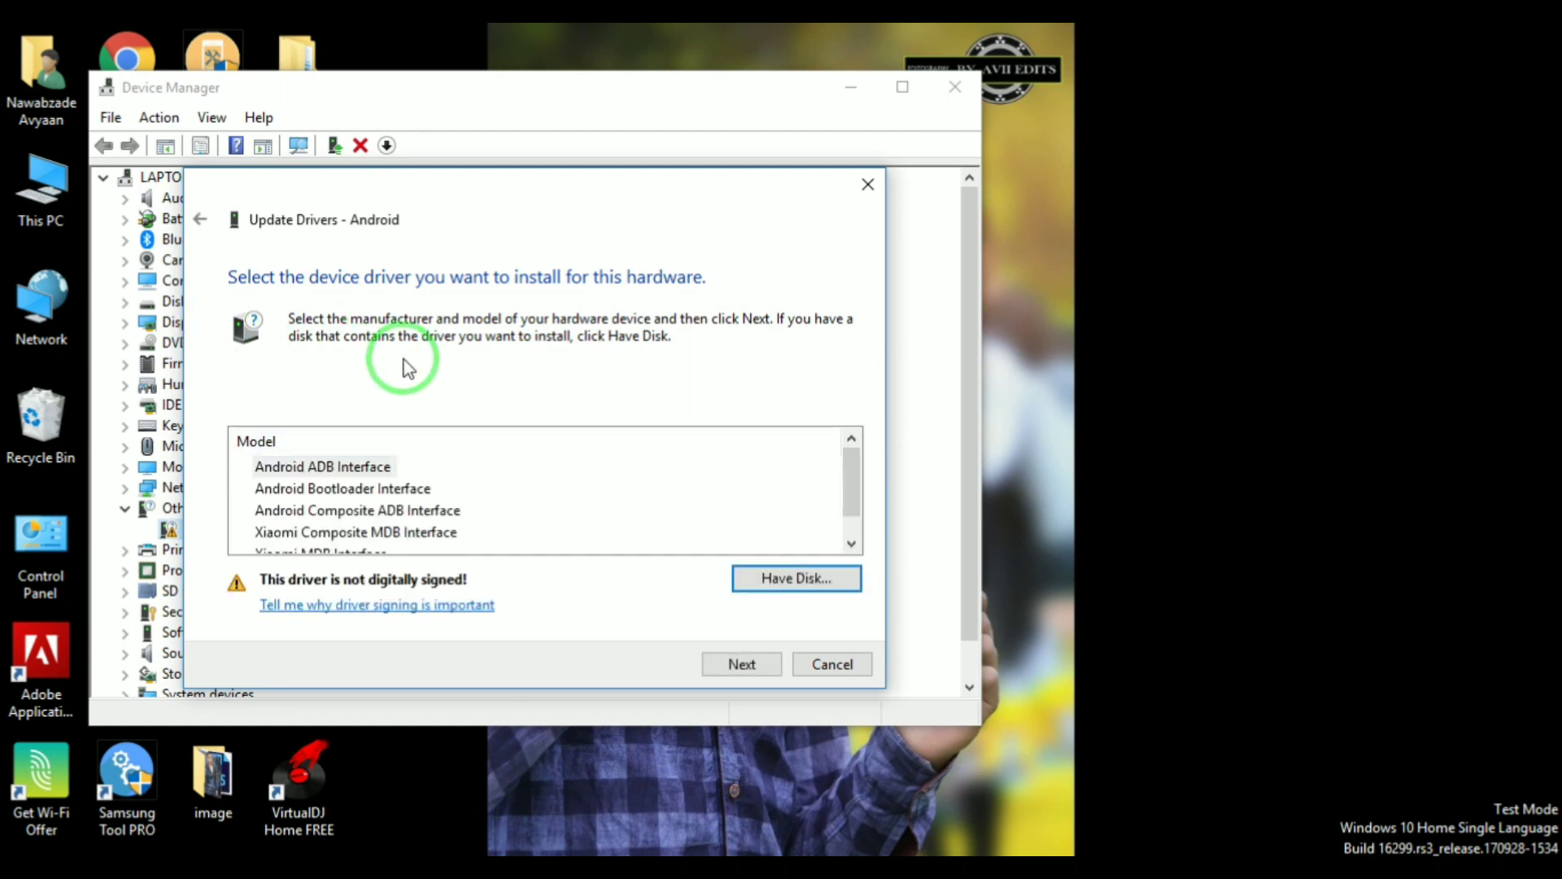
# - Install the Android Bootloader Interface driver despite the compatibility warning, and close the update wizard and Device Manager
pyautogui.click(311, 491)
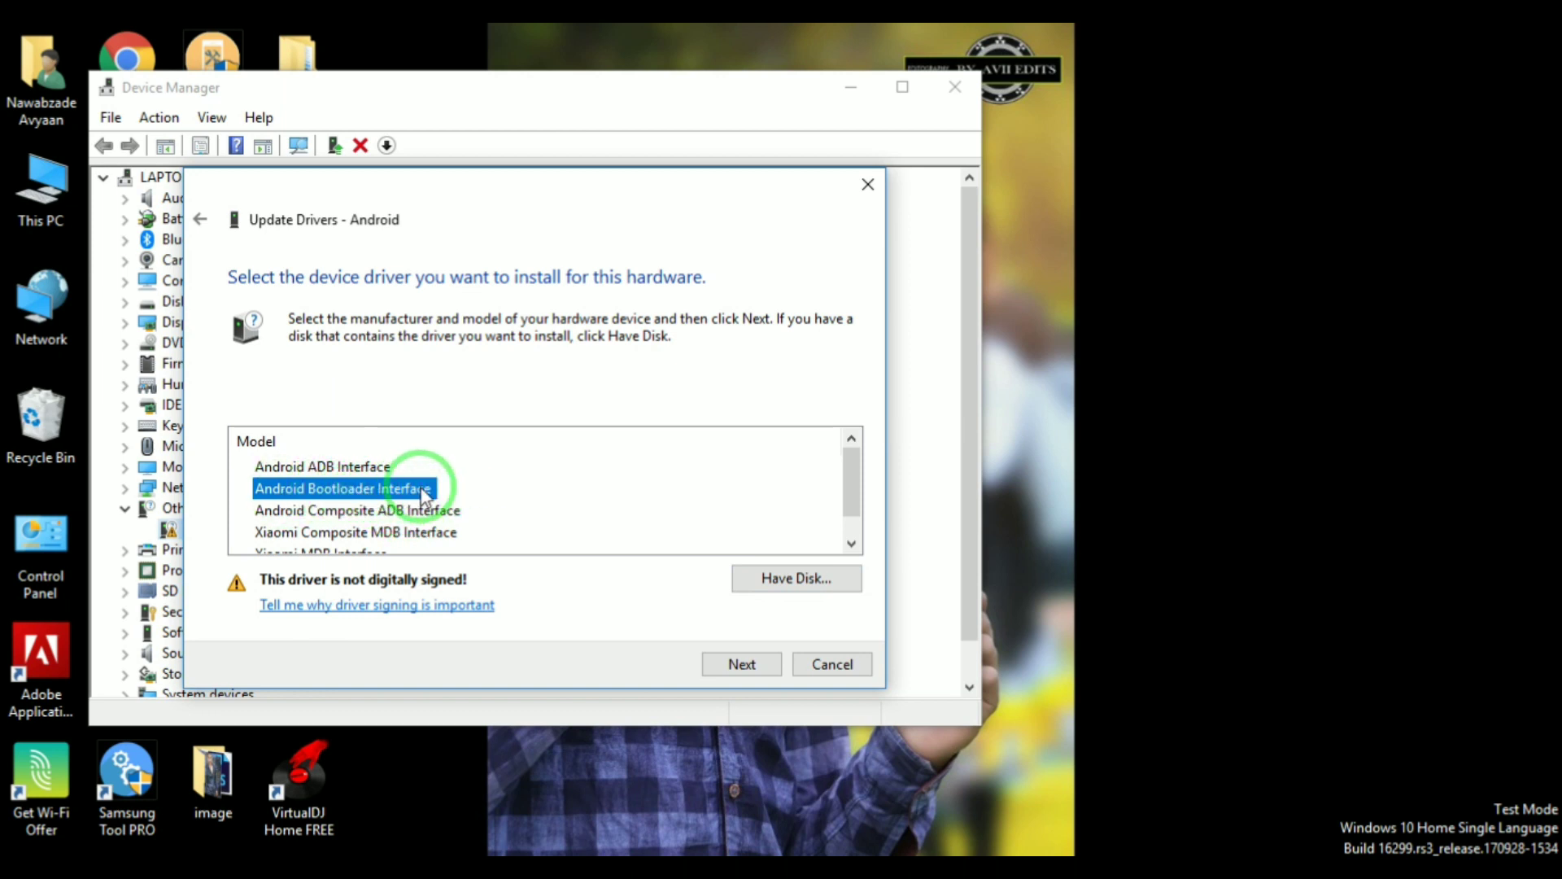
pyautogui.click(742, 663)
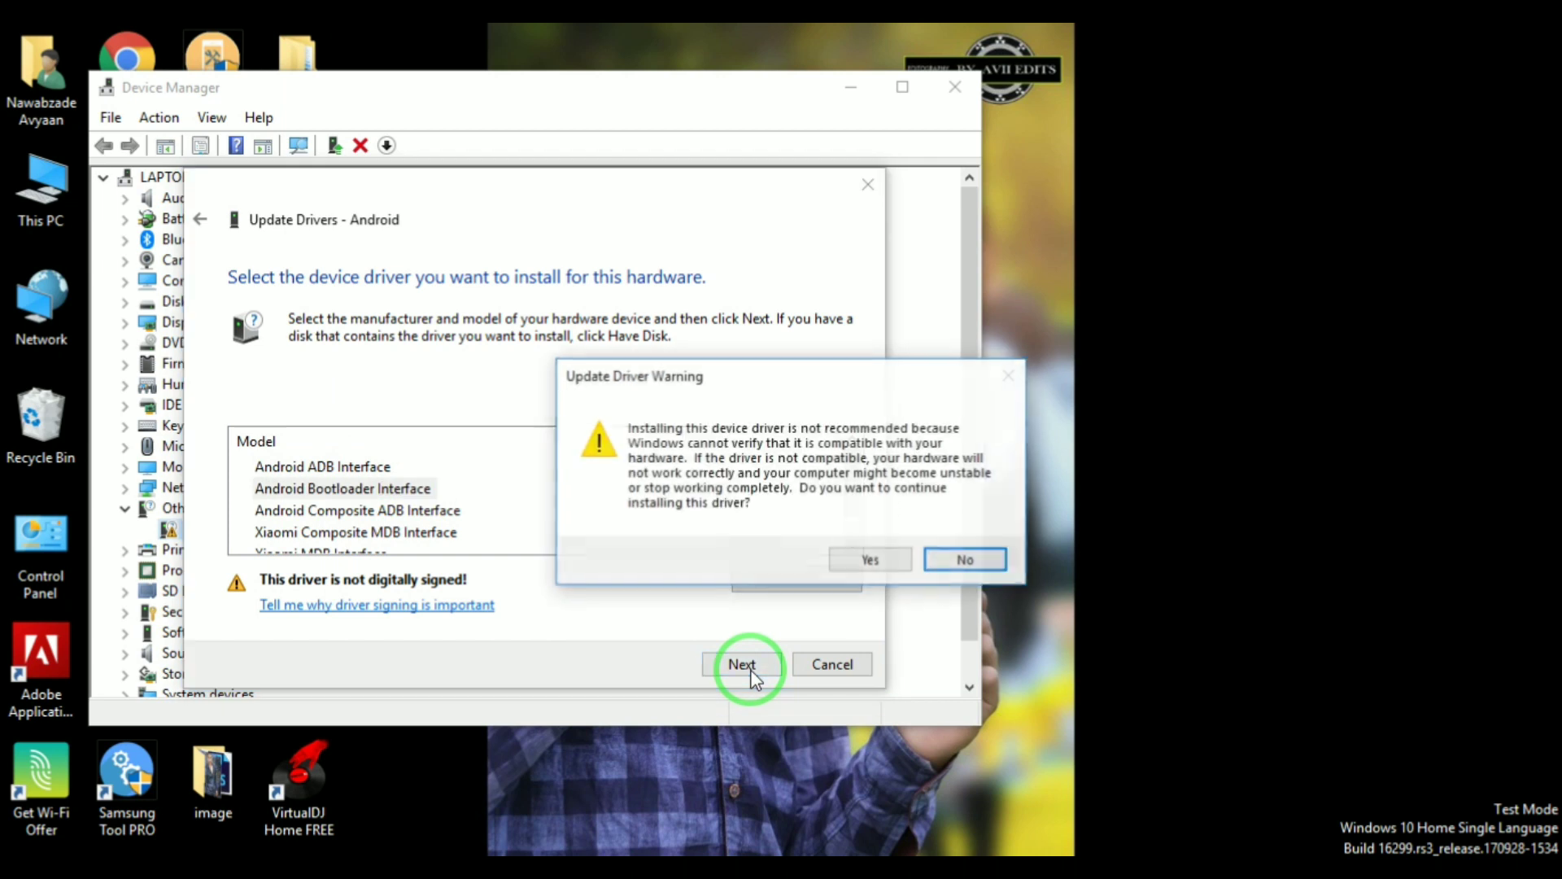
pyautogui.click(870, 561)
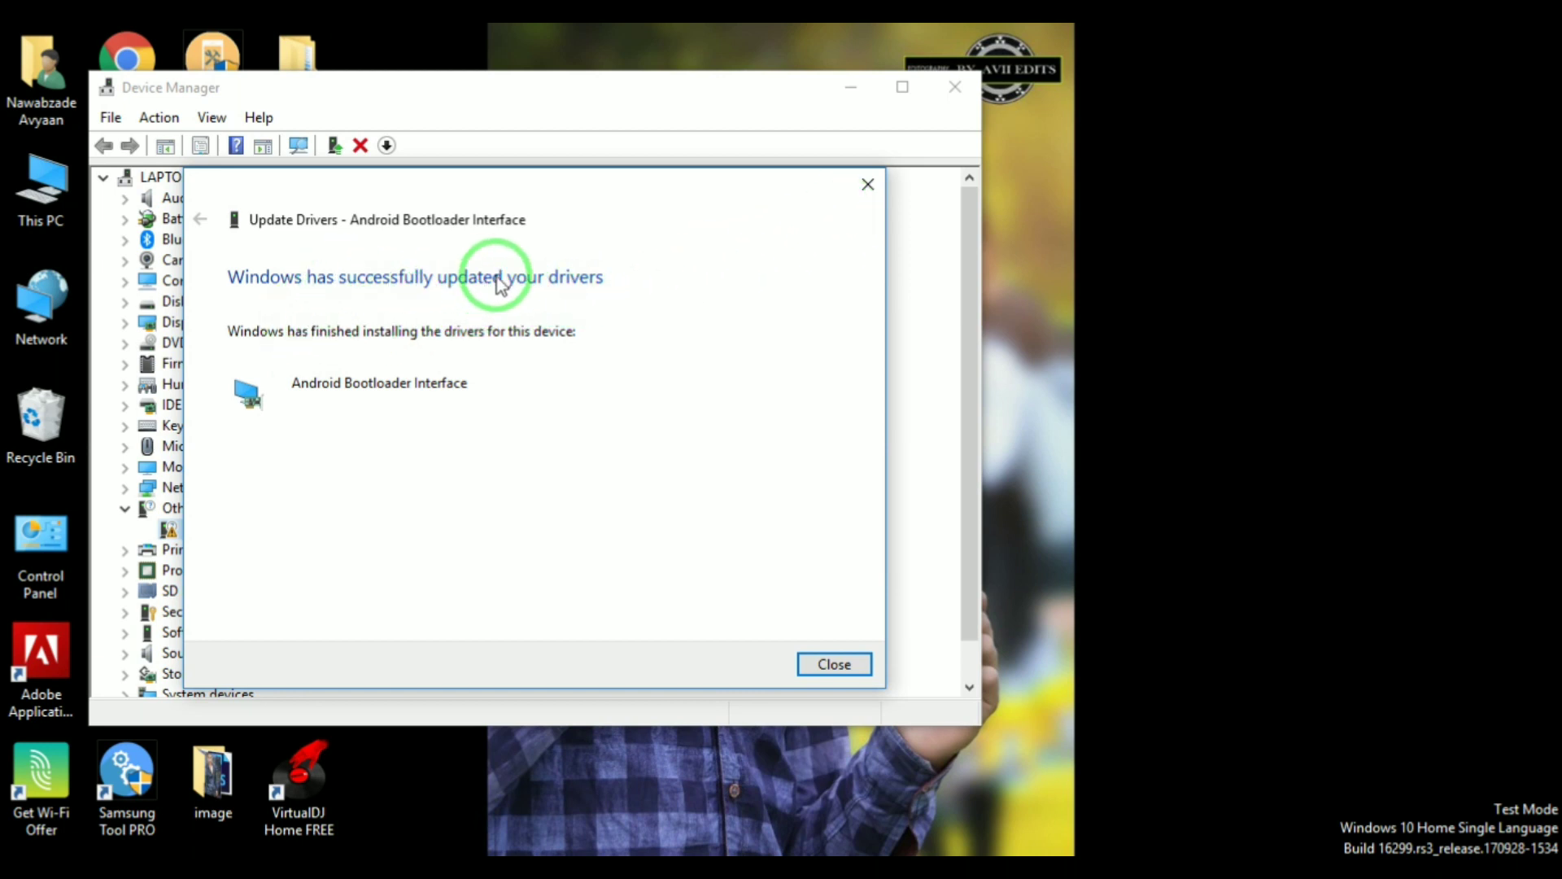
pyautogui.click(834, 661)
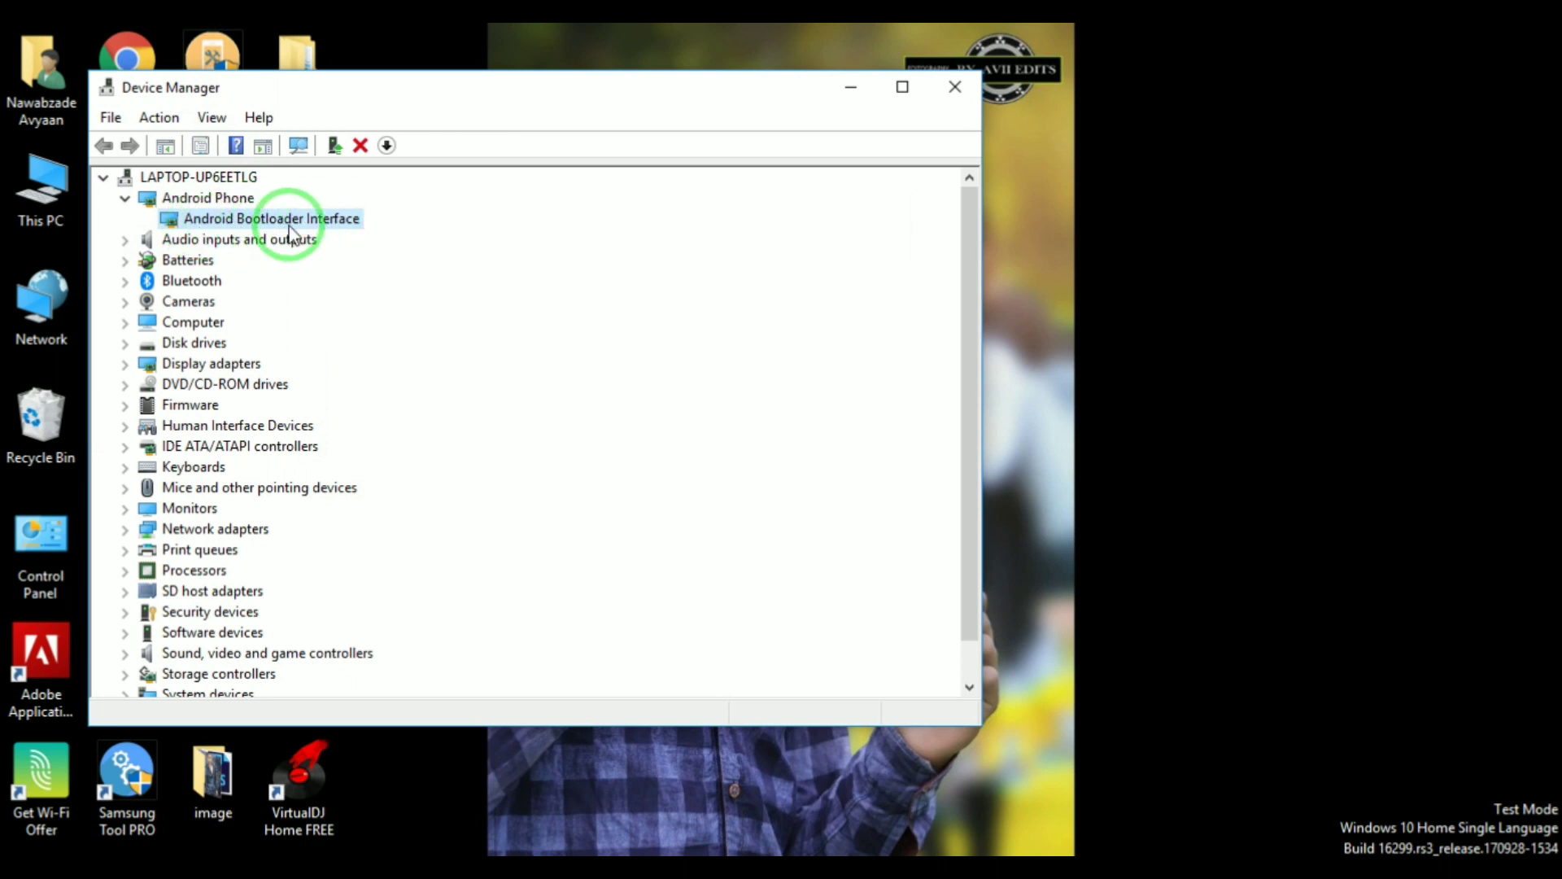
pyautogui.click(955, 87)
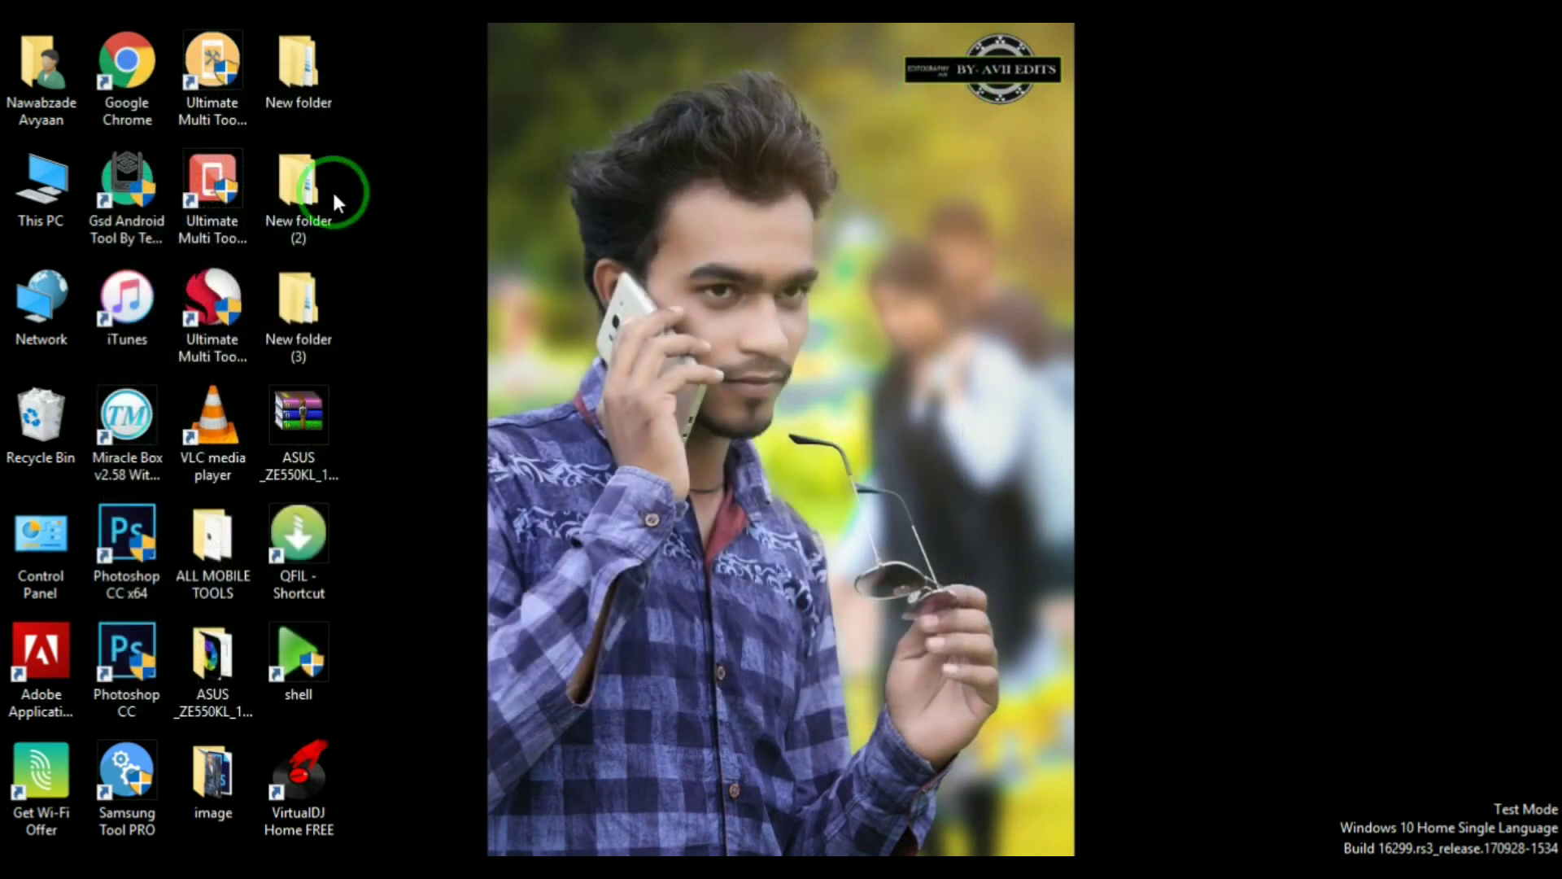
# - Open the extracted ASUS _ZE550KL_1.17.40.1234 firmware folder on the desktop and run the flashall_AFT command script
pyautogui.rightClick(309, 387)
pyautogui.press('Escape')
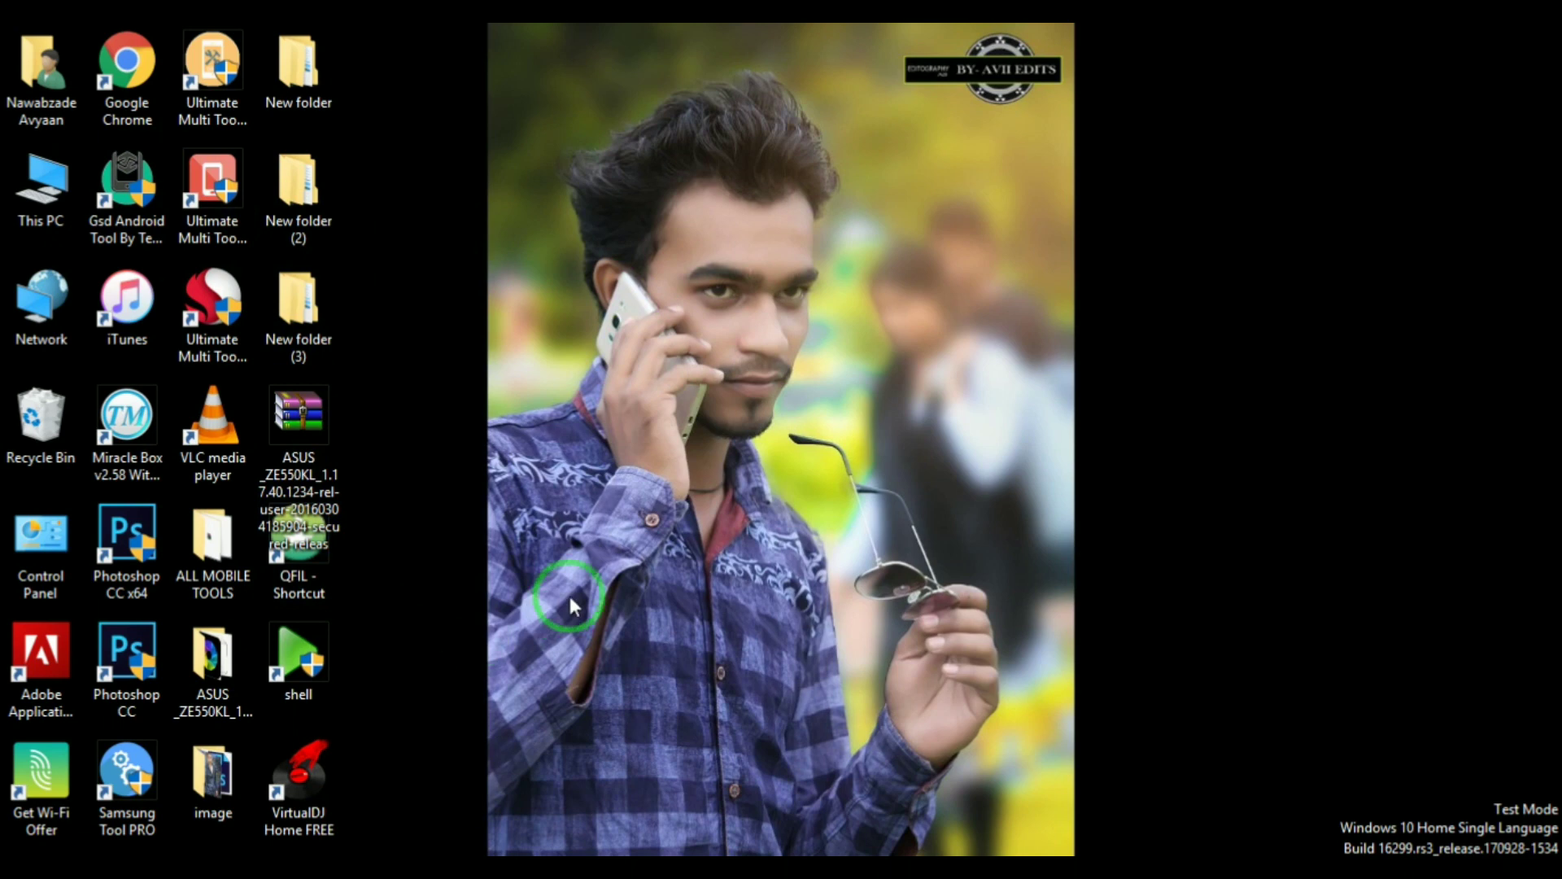
pyautogui.doubleClick(216, 692)
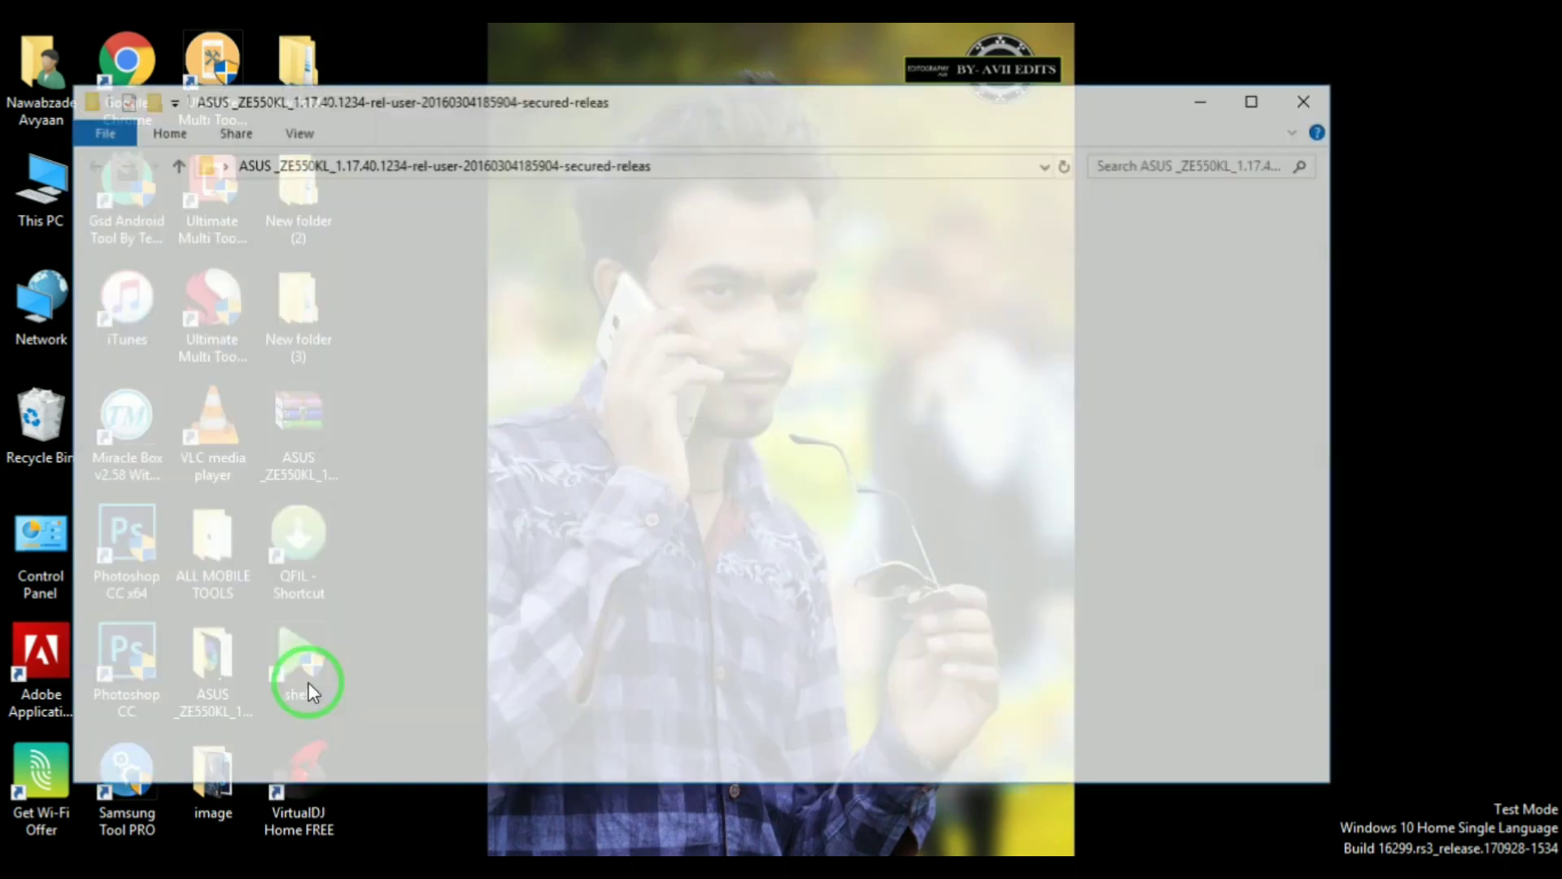
pyautogui.moveTo(1325, 290); pyautogui.dragTo(1339, 407)
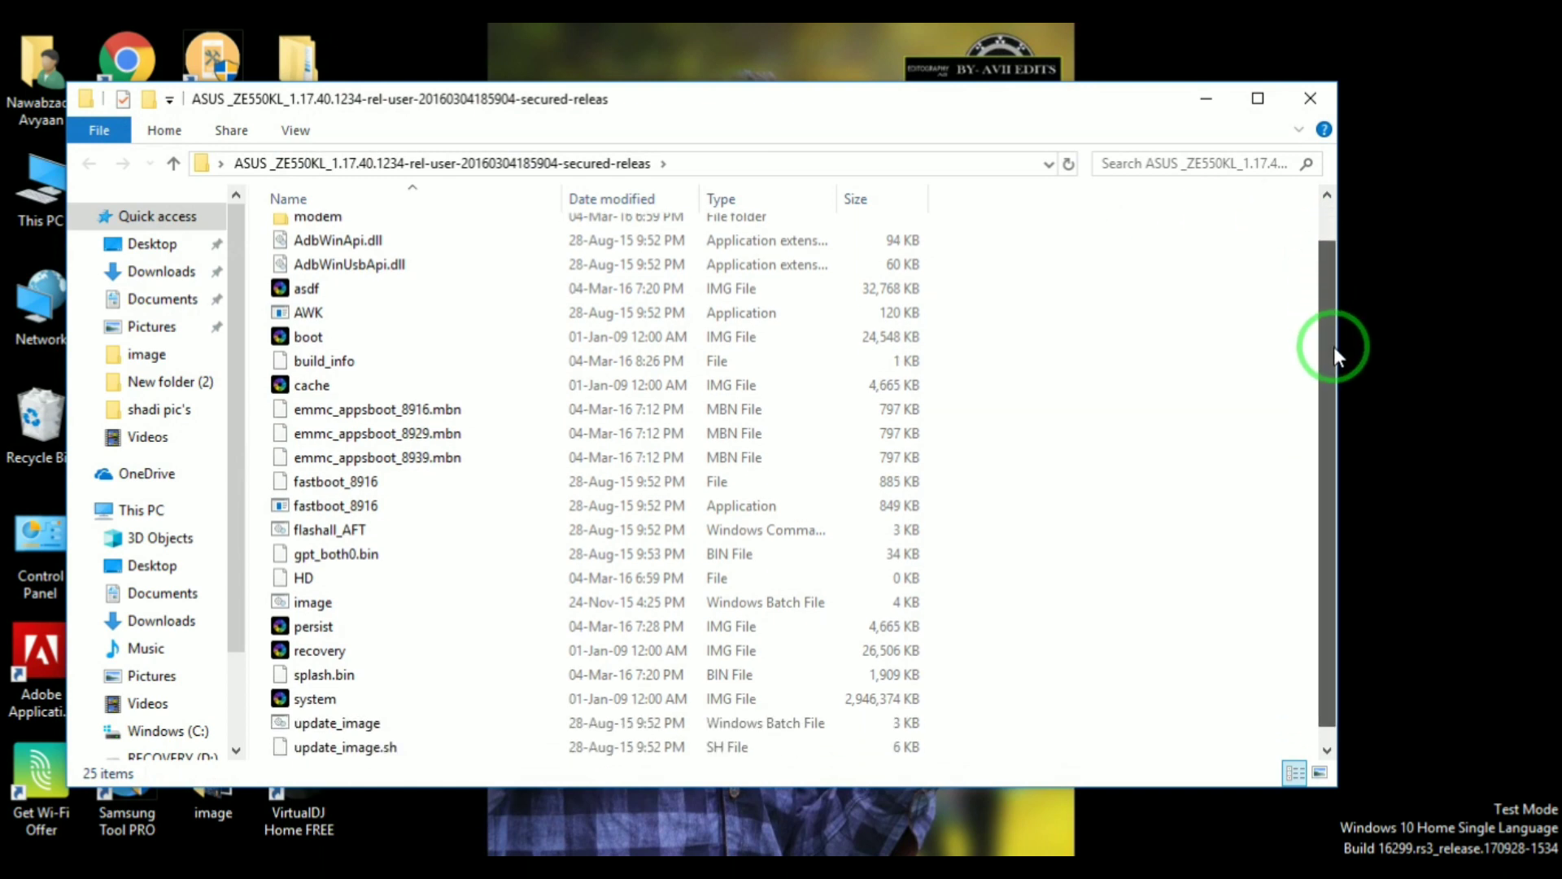
pyautogui.click(425, 581)
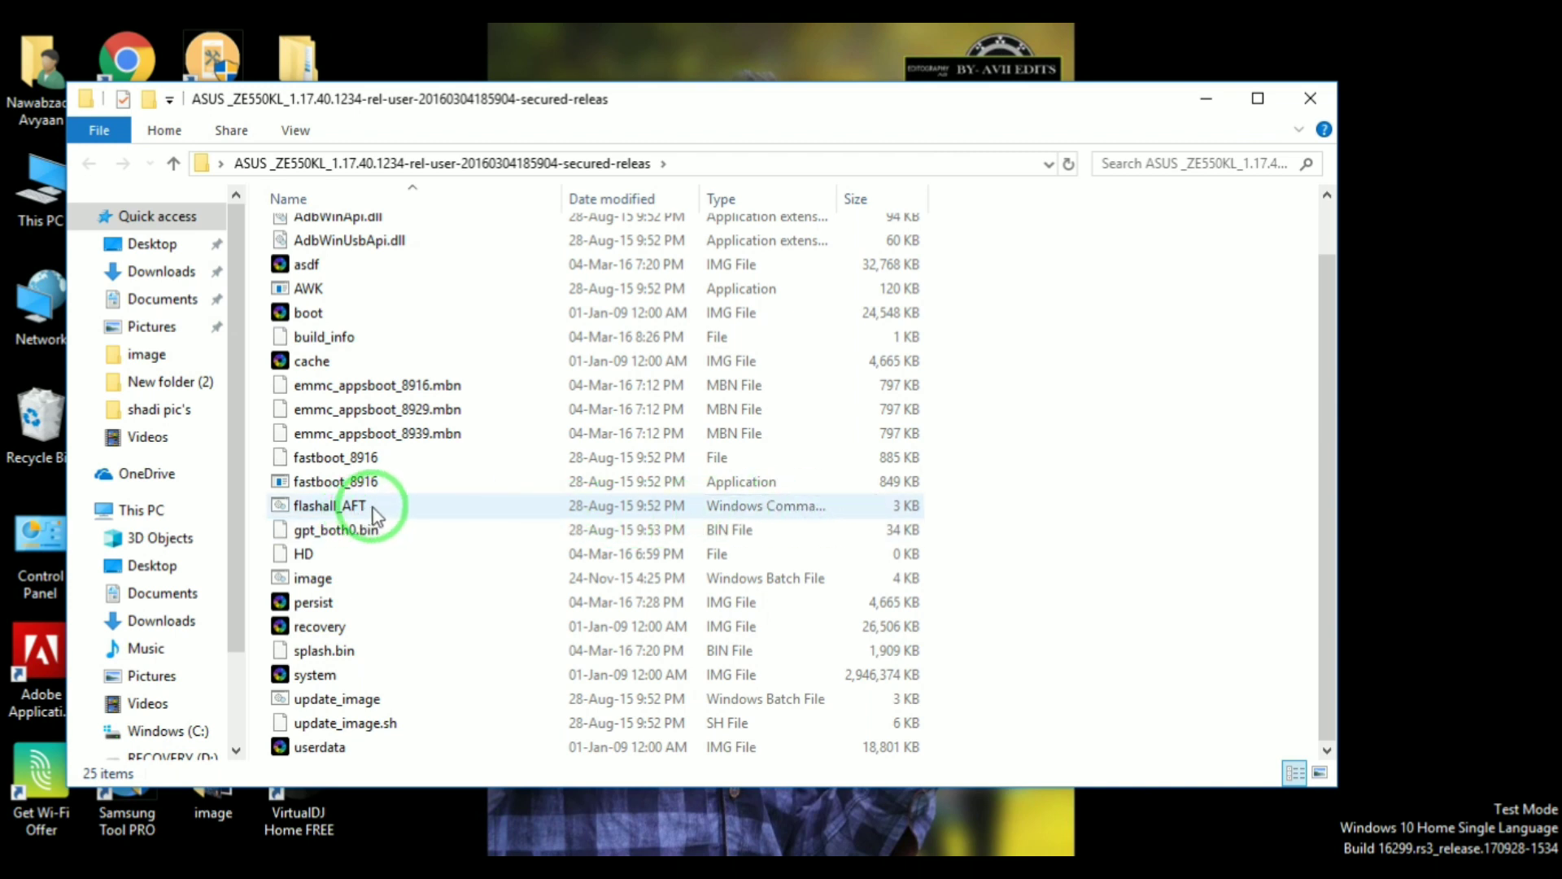
pyautogui.moveTo(374, 515)
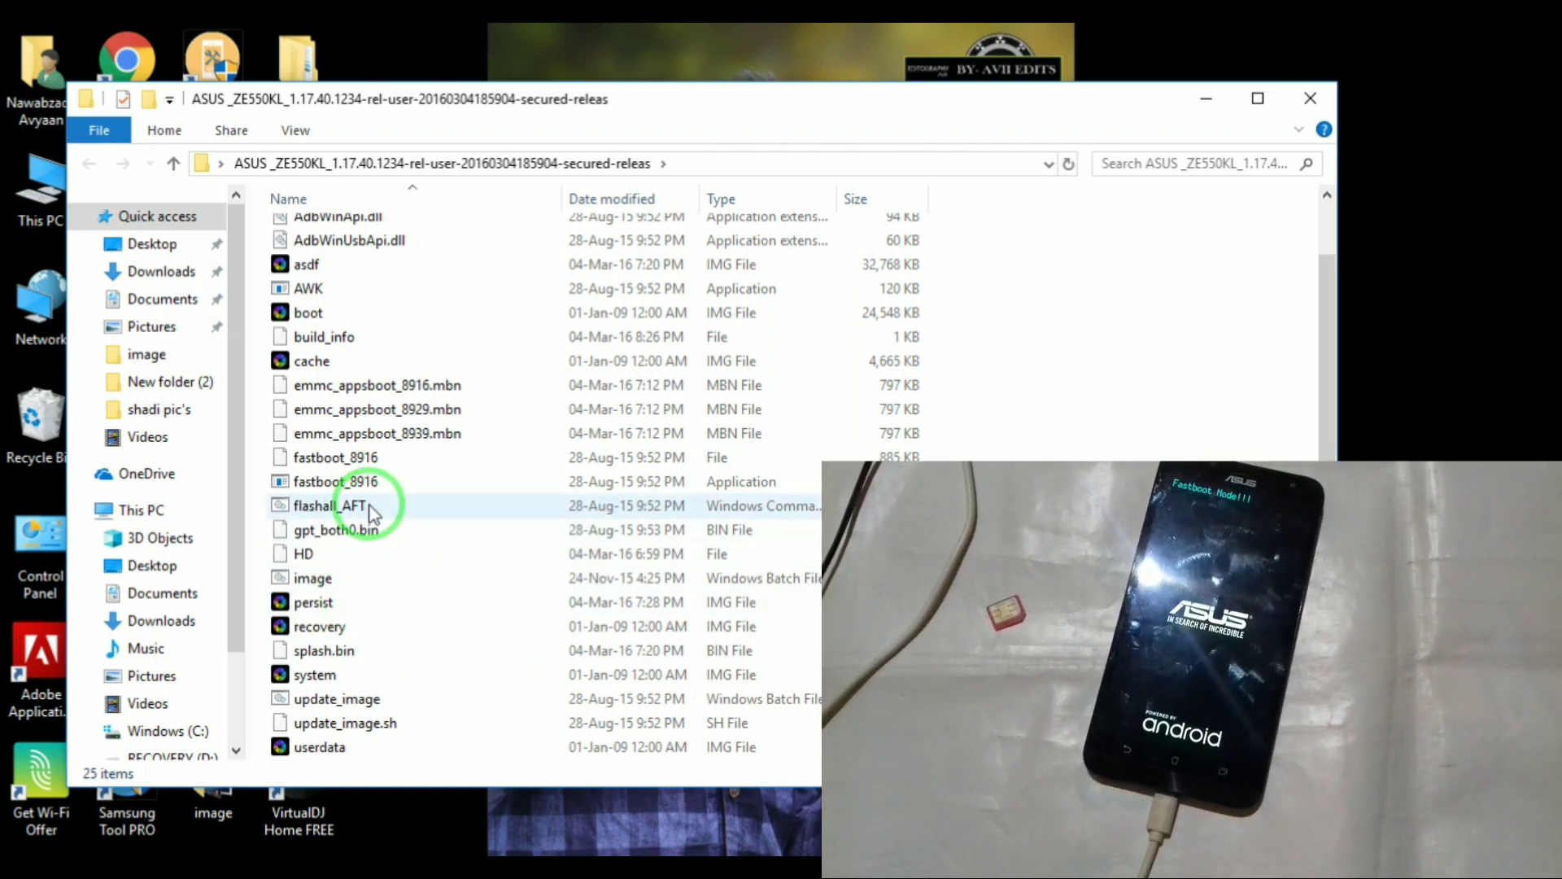
pyautogui.click(402, 513)
pyautogui.doubleClick(405, 511)
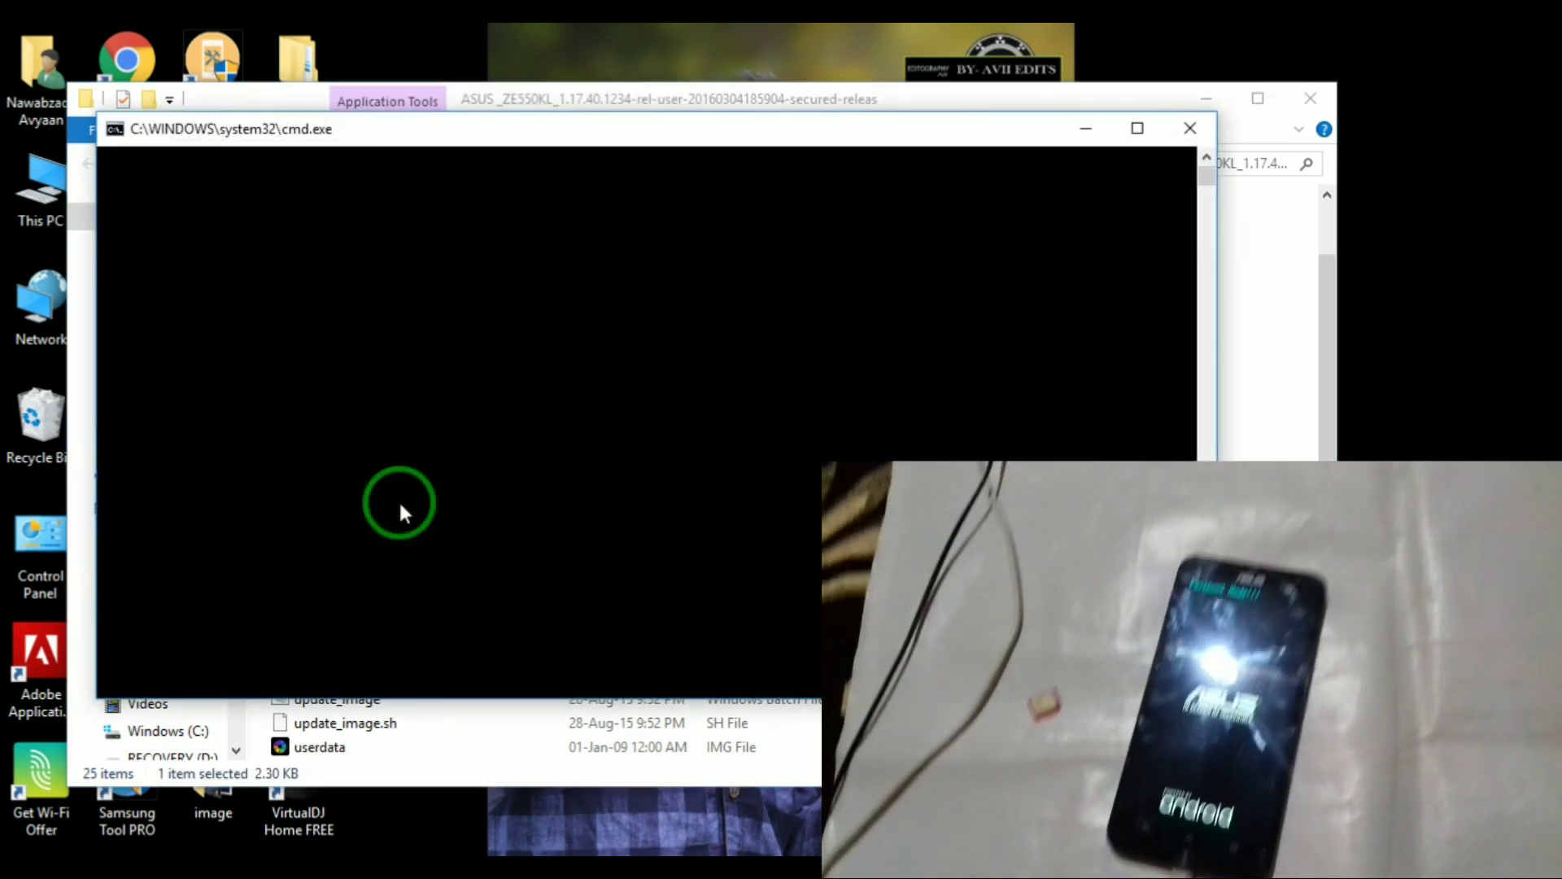